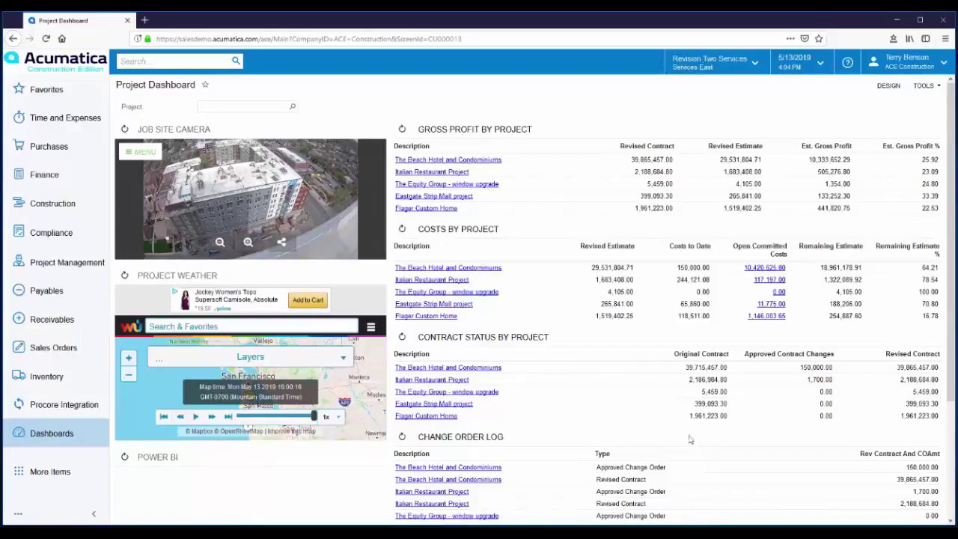
# Step: Open the Spectrum Painting subcontract dated 5/1/2019 from the construction subcontracts list
pyautogui.click(44, 209)
pyautogui.click(160, 248)
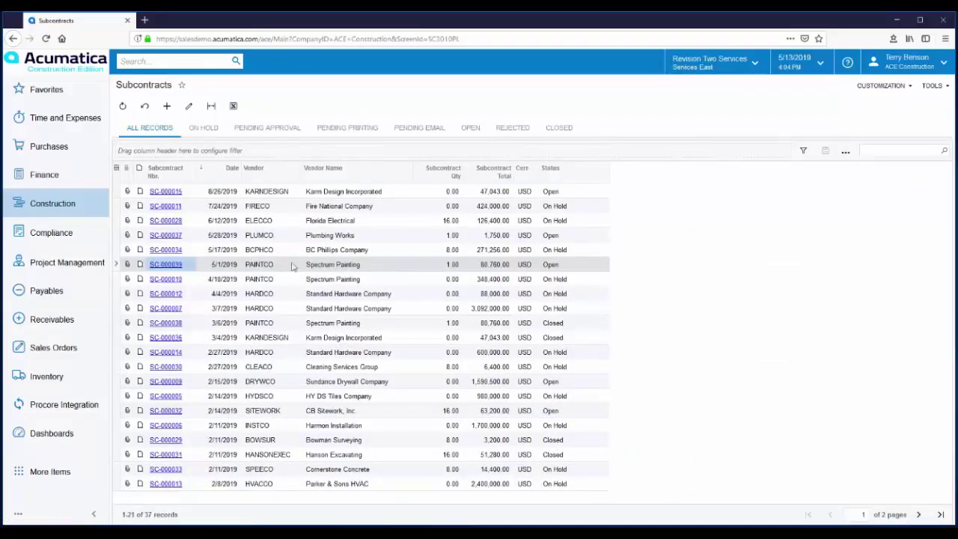
pyautogui.click(159, 264)
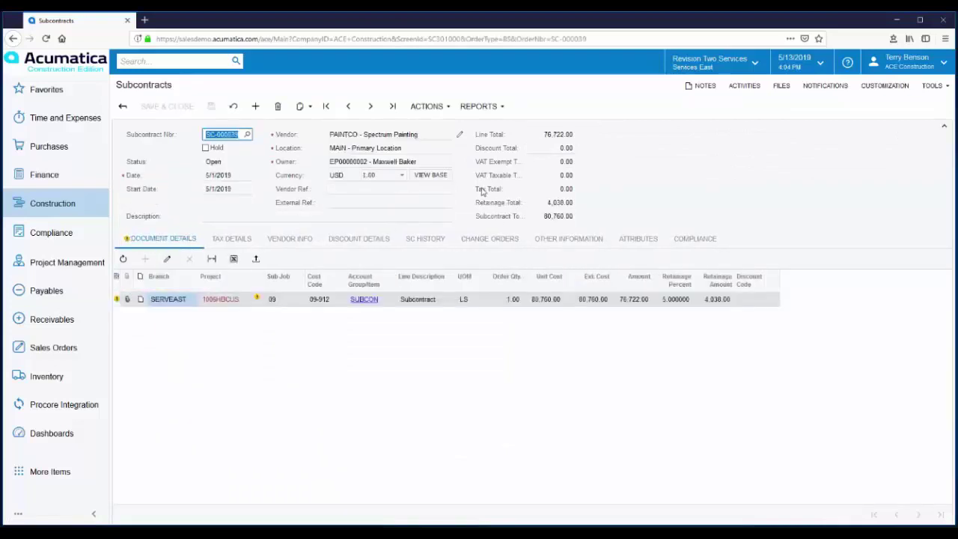
# Step: Review the retainage settings on the subcontract's vendor record, close it, and check the warning on the line's project
pyautogui.click(459, 133)
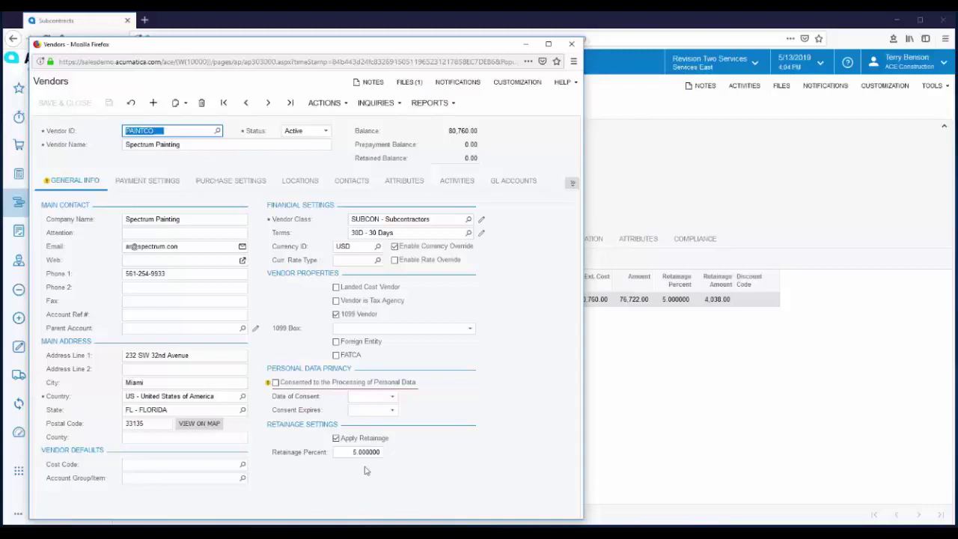
pyautogui.click(573, 45)
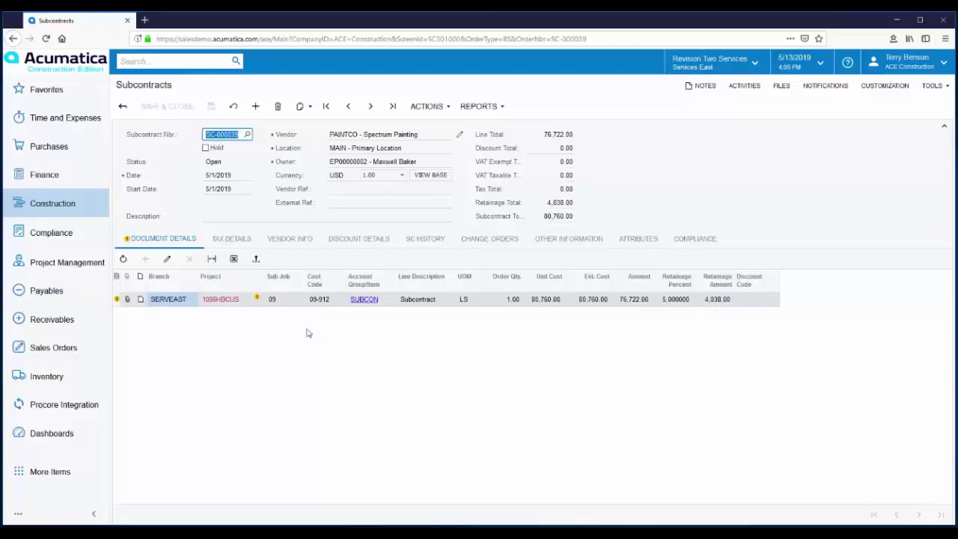
pyautogui.moveTo(257, 301)
# Step: Create an AP bill from the subcontract with vendor reference 111222, check its retainage details, and save it
pyautogui.click(446, 112)
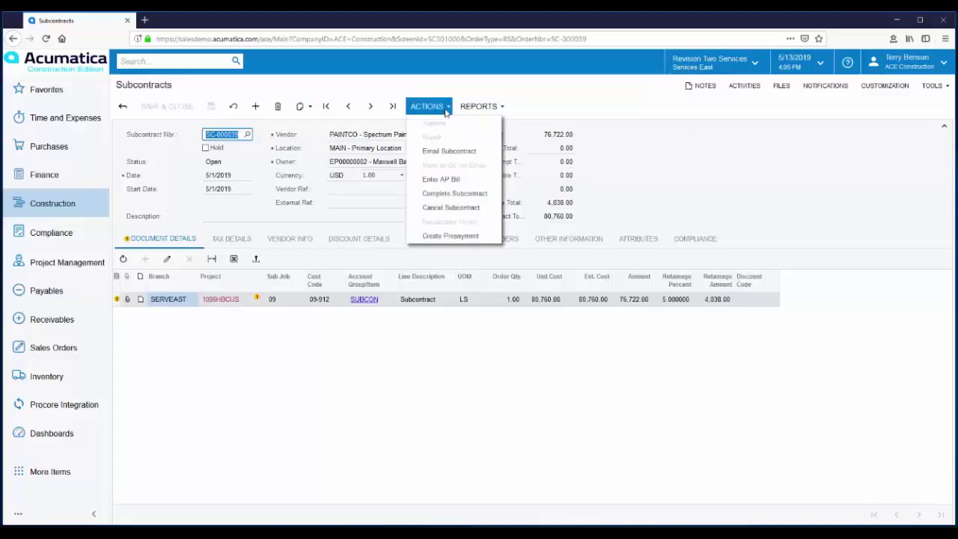
pyautogui.click(450, 181)
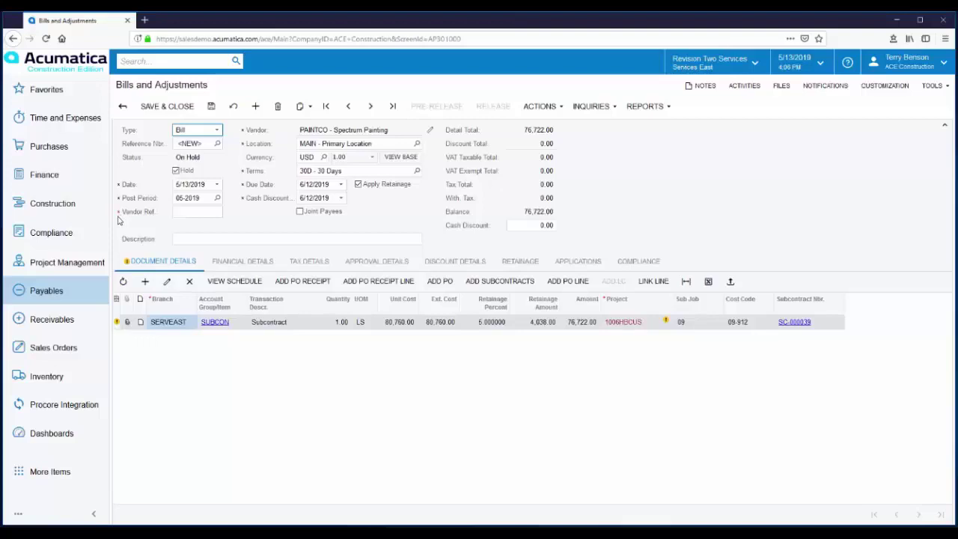
pyautogui.click(192, 212)
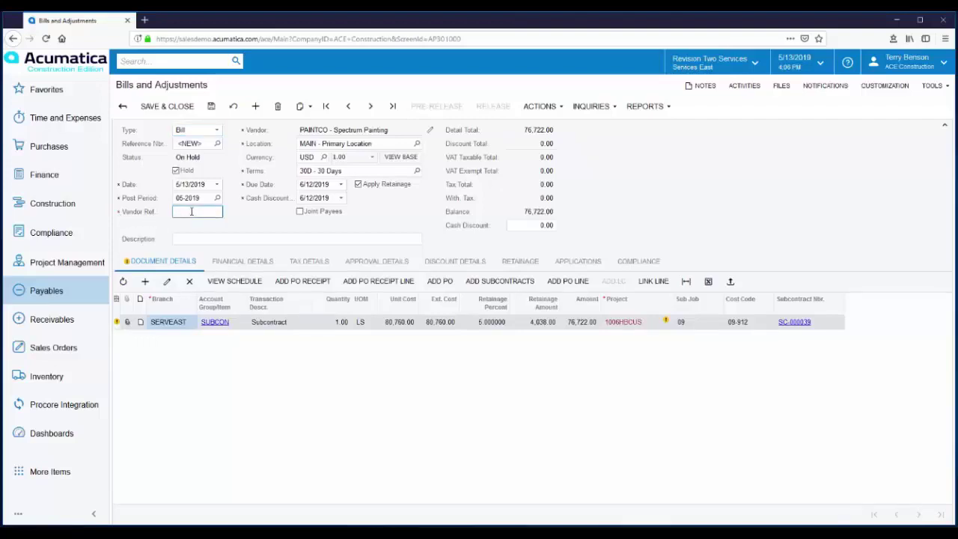
pyautogui.write('111222')
pyautogui.click(524, 267)
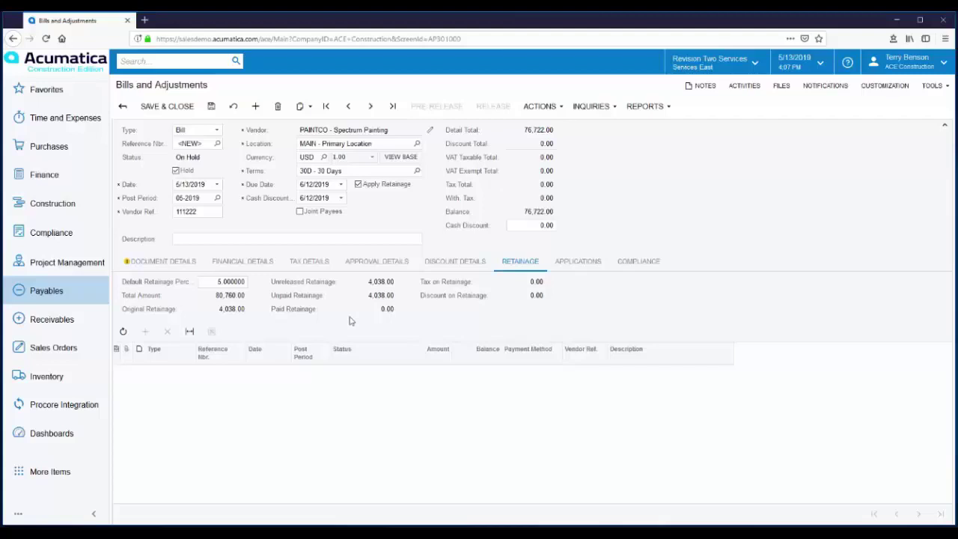
pyautogui.click(211, 107)
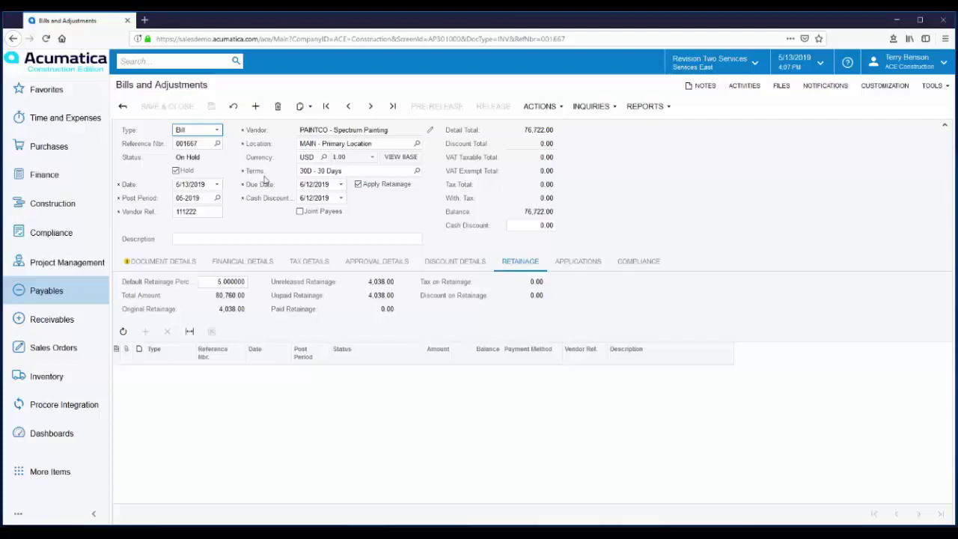
# Step: Process the saved Spectrum Painting bill from hold through approval to release
pyautogui.click(177, 171)
pyautogui.click(177, 171)
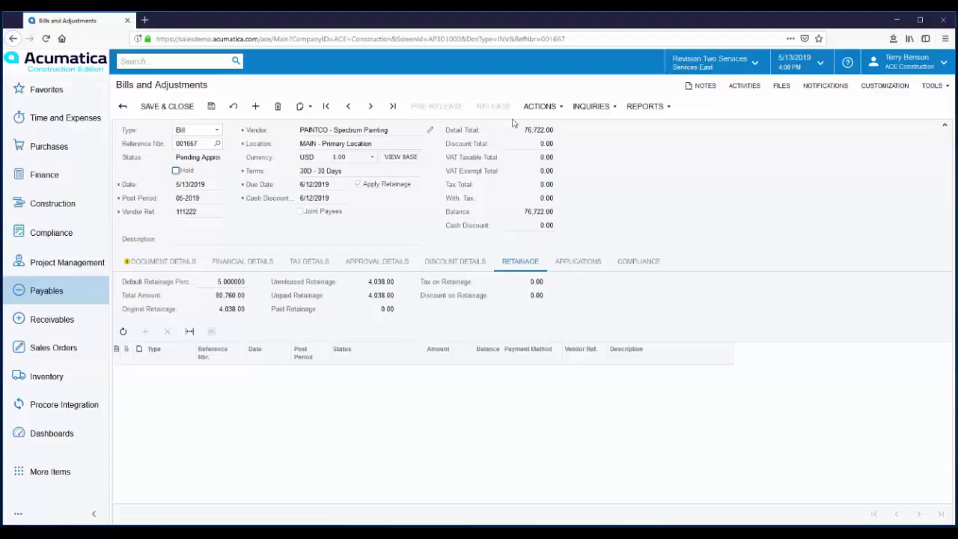
pyautogui.click(553, 108)
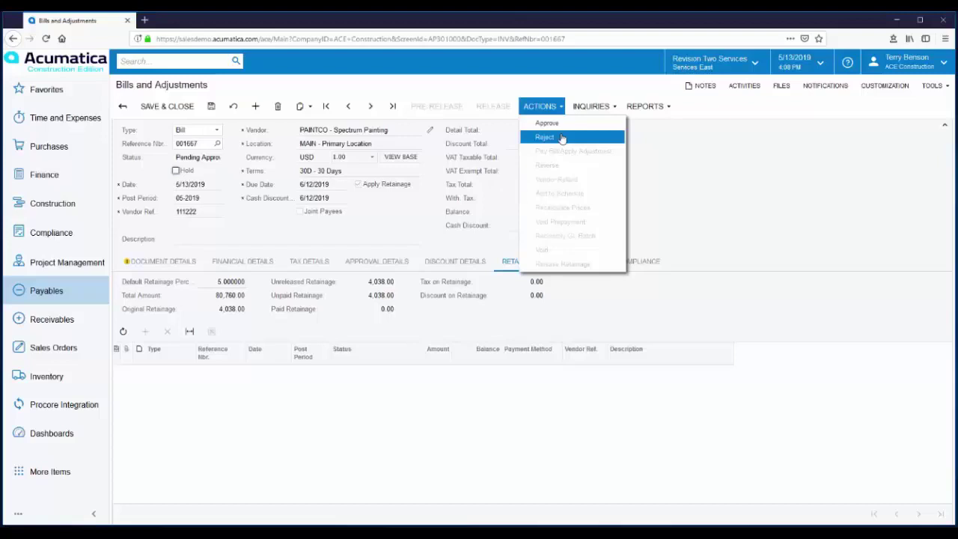
pyautogui.click(553, 124)
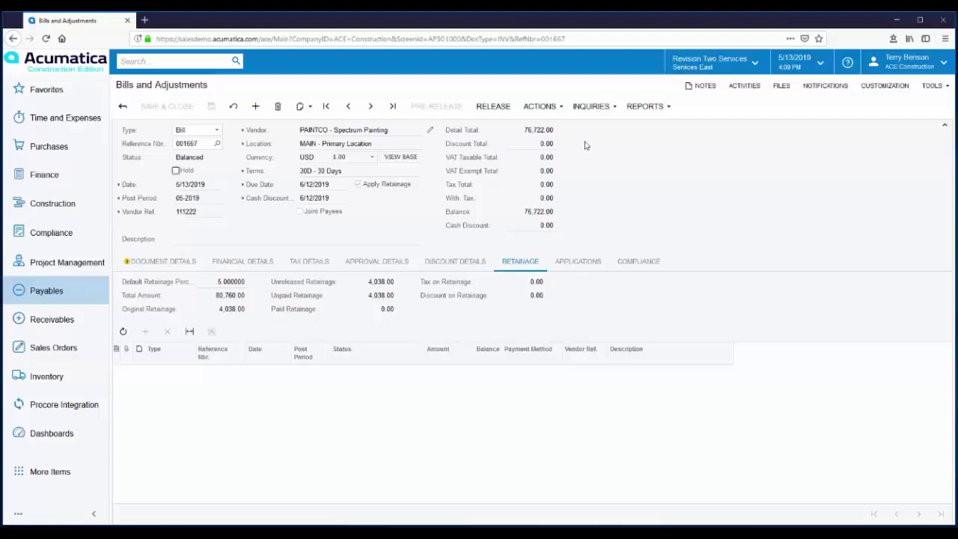
pyautogui.click(494, 108)
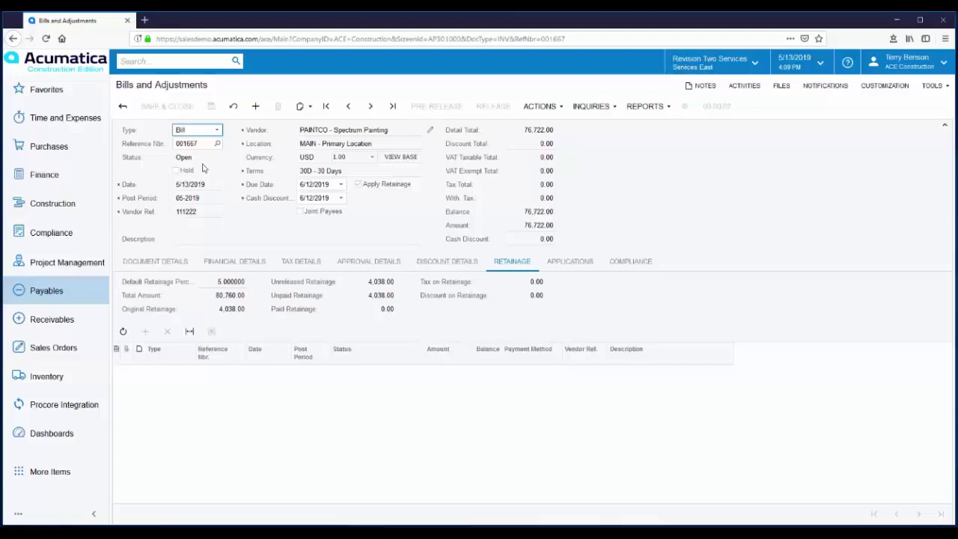
# Step: Examine the journal entries in the GL batch linked to the bill with vendor reference 111222, and close them
pyautogui.click(235, 263)
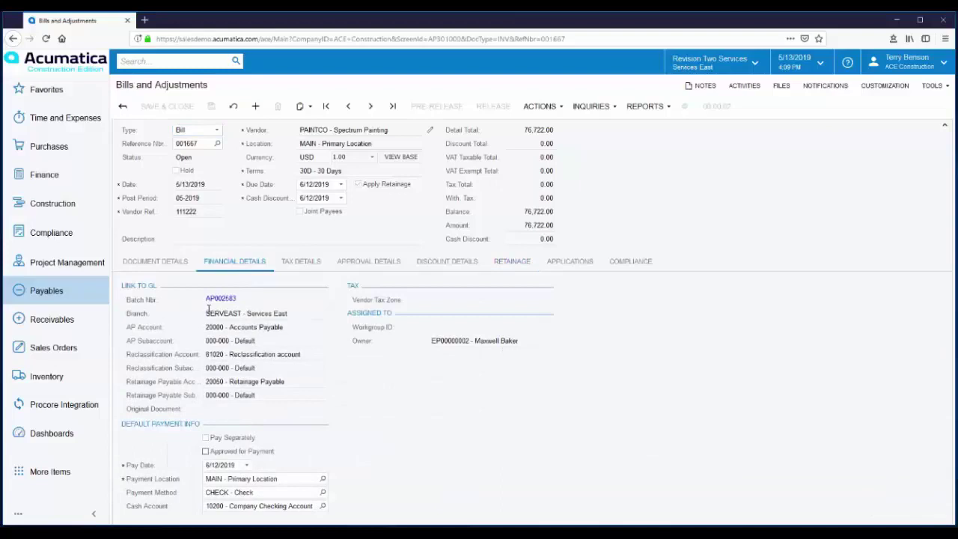
pyautogui.click(221, 299)
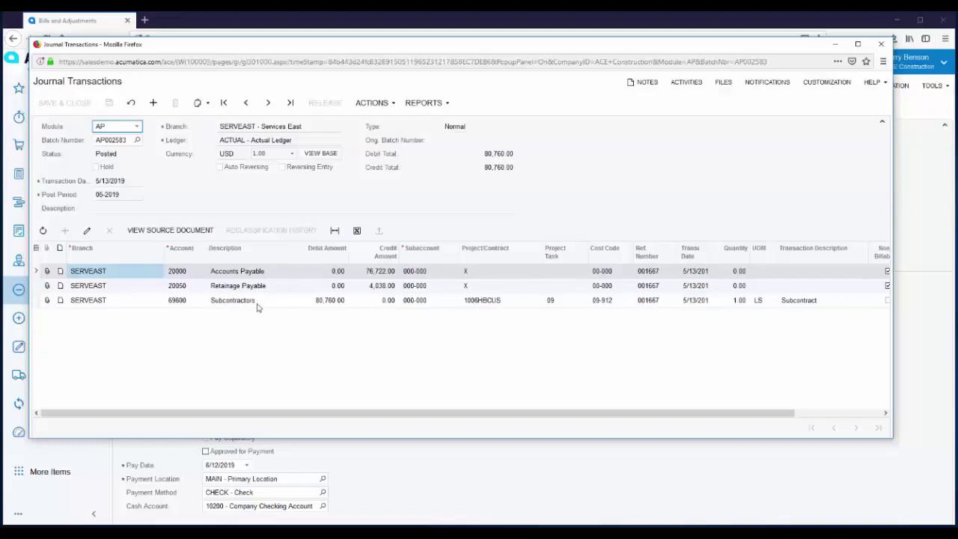
pyautogui.click(883, 48)
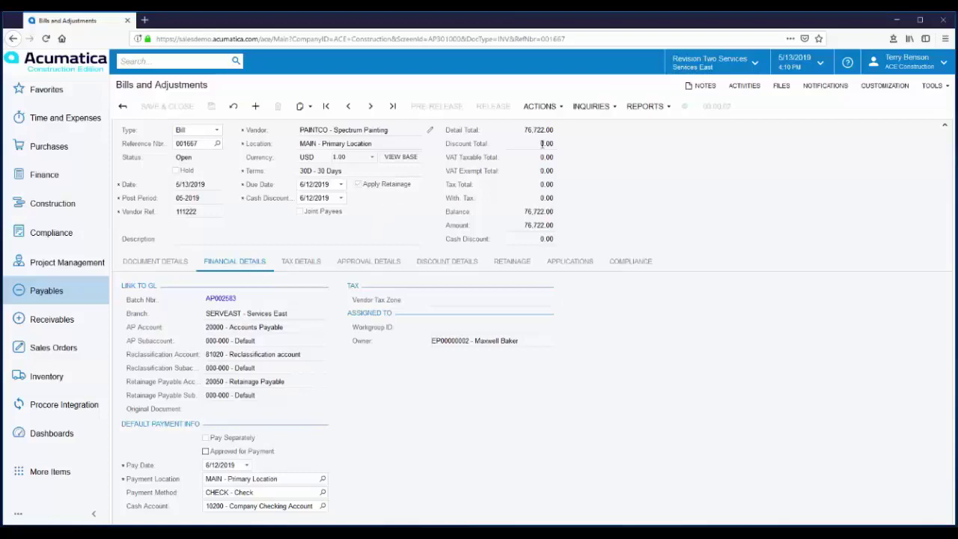
# Step: Release the bill's full retainage with retainage vendor reference 111222R and close the processing summary
pyautogui.click(558, 107)
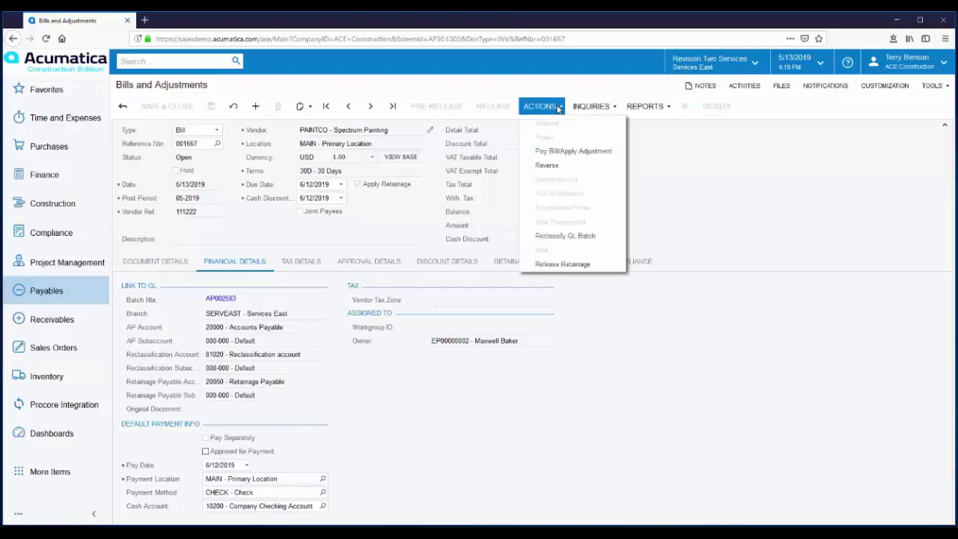
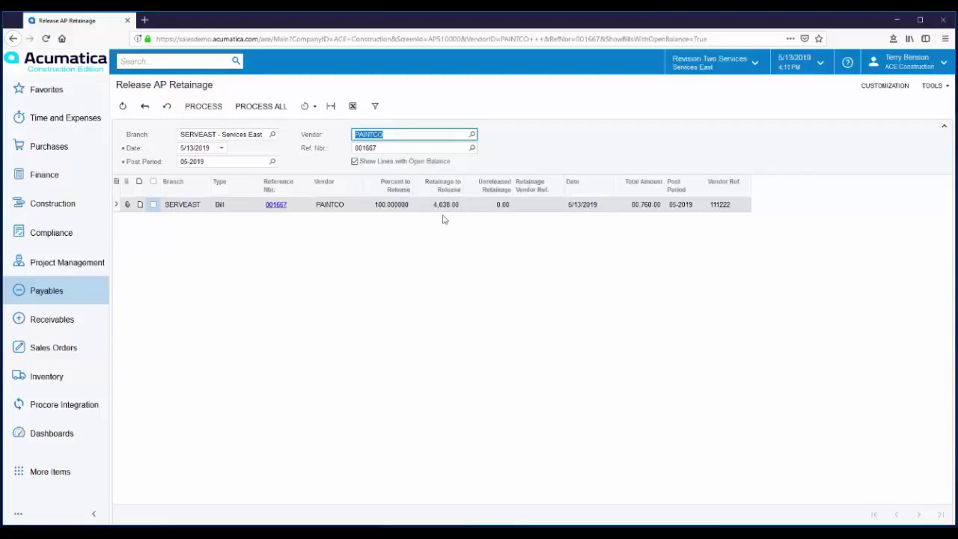
pyautogui.click(534, 206)
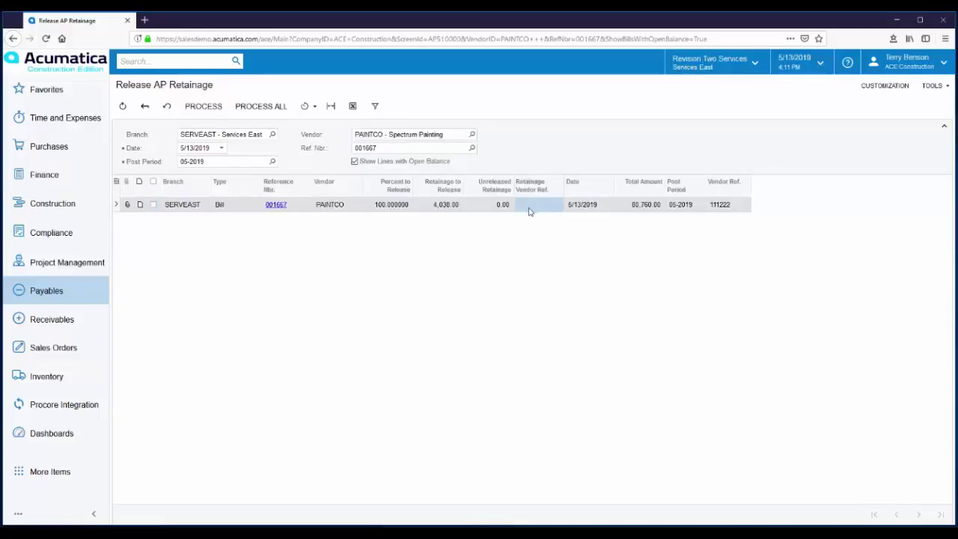
pyautogui.click(532, 200)
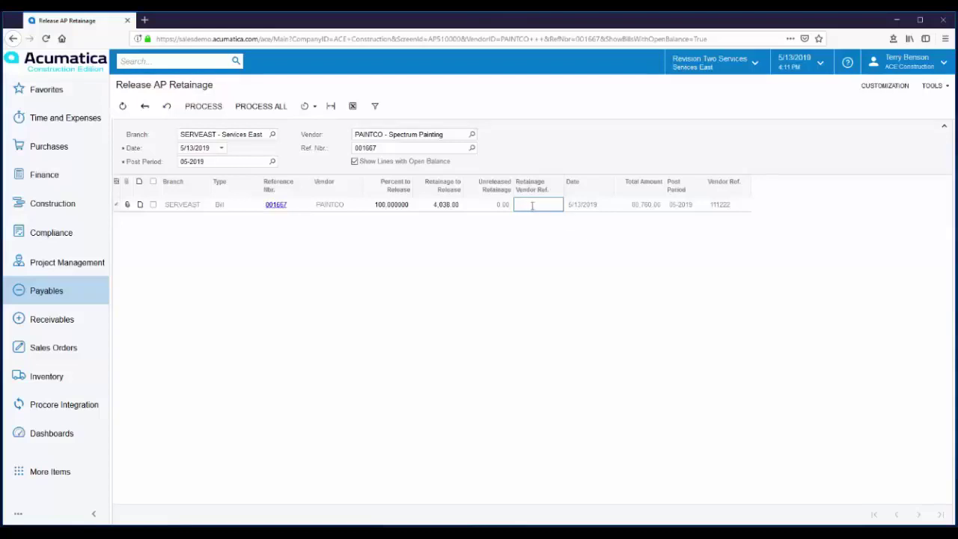
pyautogui.write('111222R')
pyautogui.click(571, 236)
pyautogui.click(250, 110)
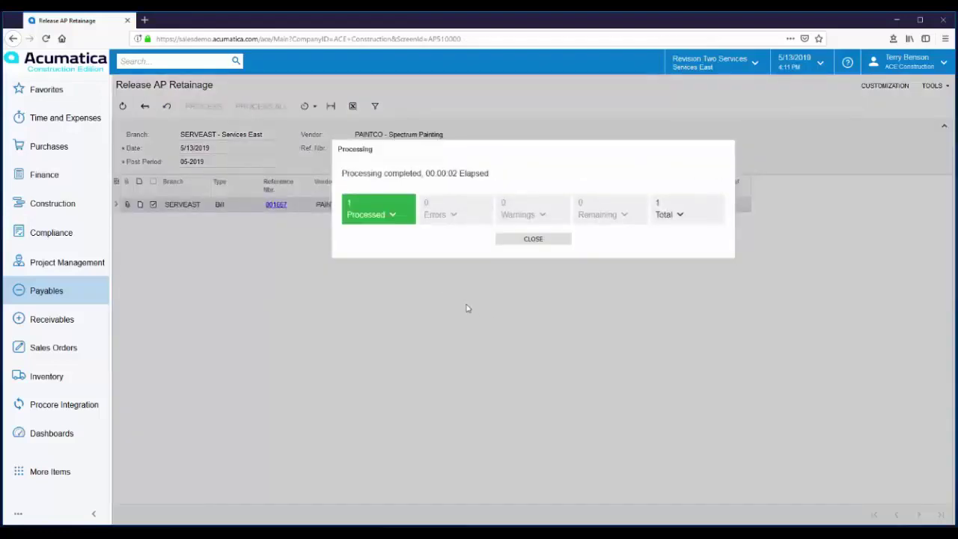
pyautogui.click(534, 239)
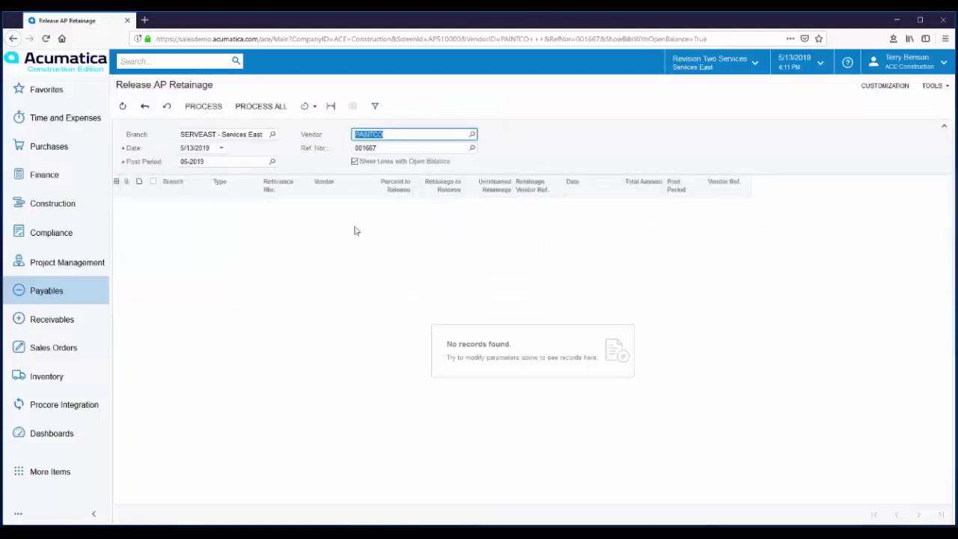
# Step: Open the Spectrum Painting retainage bill with vendor reference 111222R from the payables bills list
pyautogui.click(32, 295)
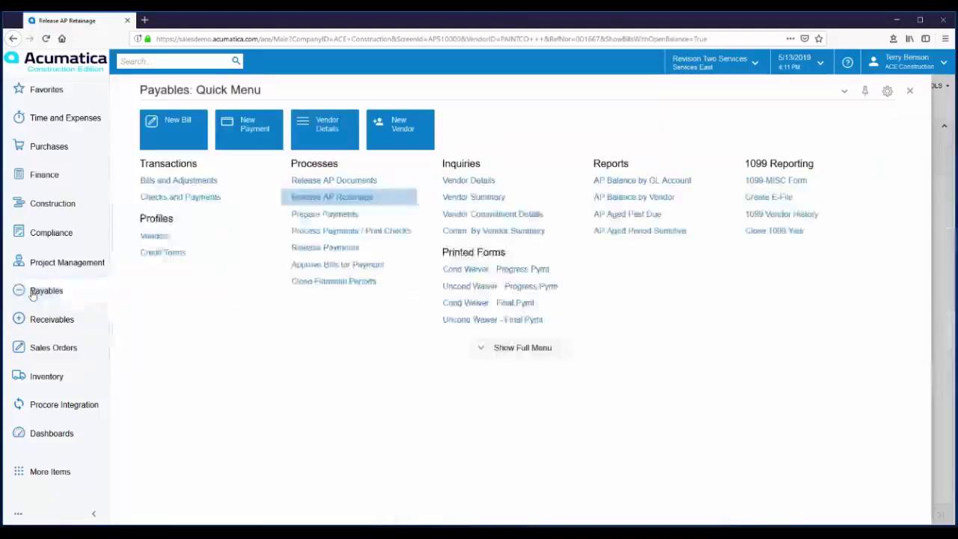
pyautogui.click(177, 182)
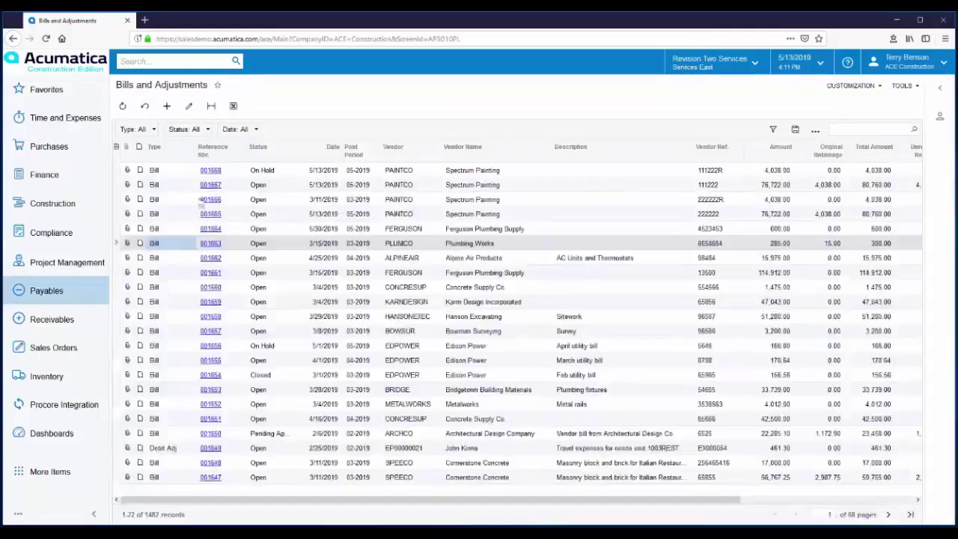
pyautogui.click(211, 172)
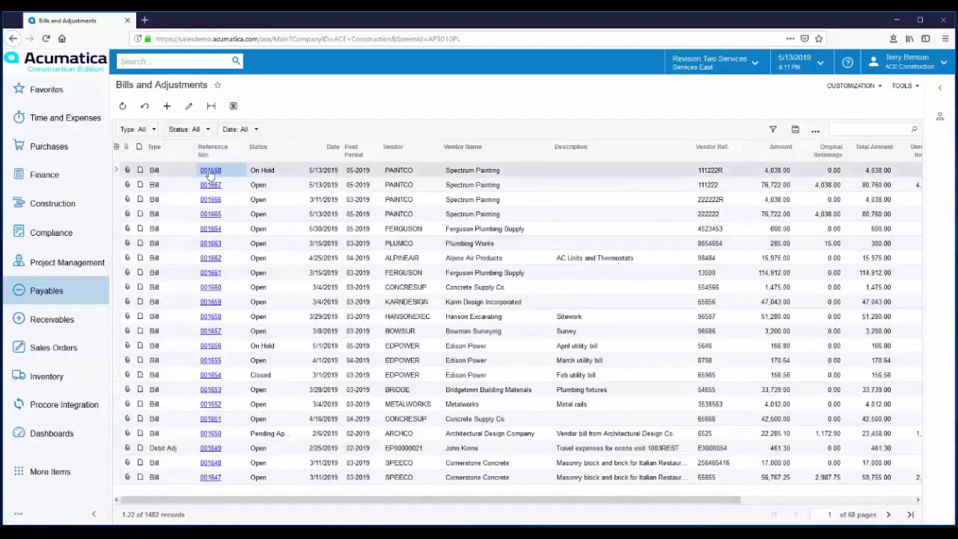
pyautogui.click(211, 171)
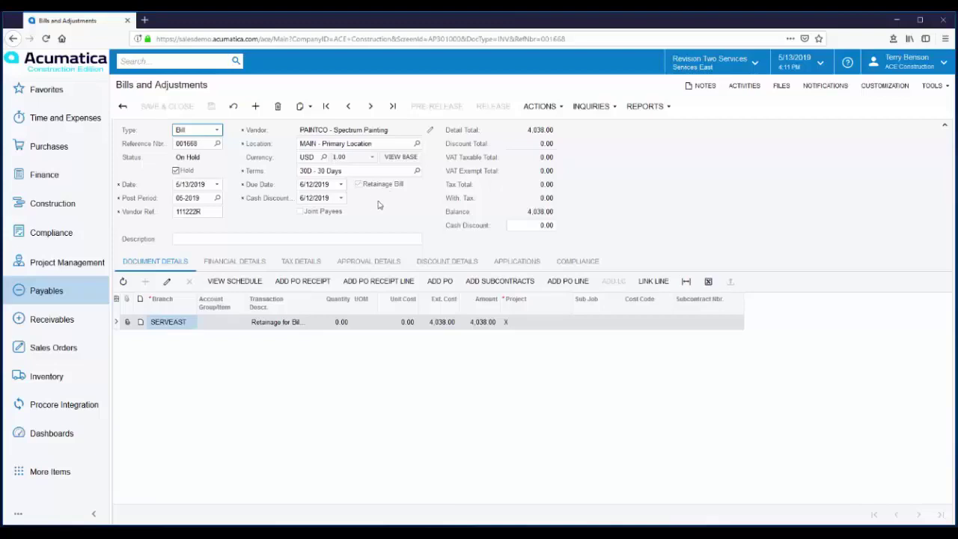
# Step: Take the retainage bill off hold, approve it, and release it
pyautogui.click(176, 171)
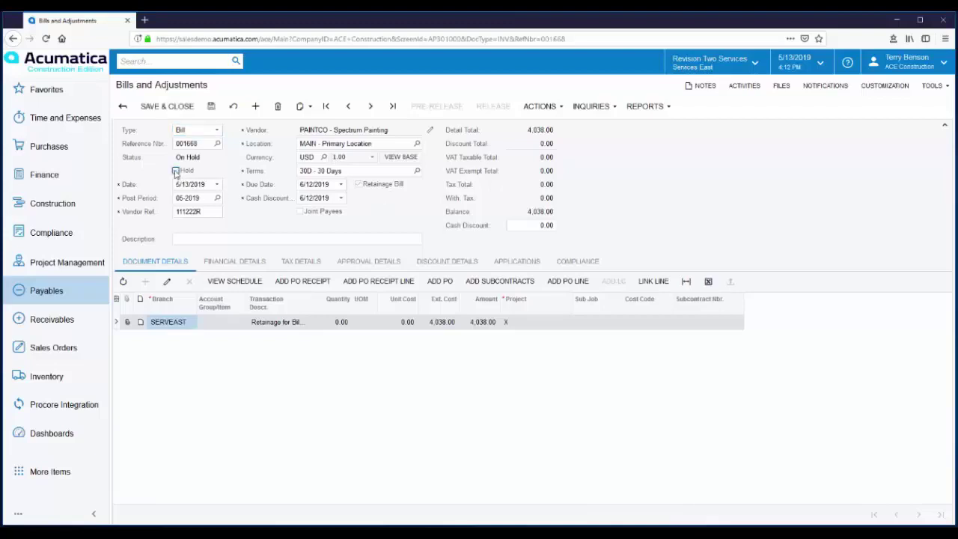
pyautogui.click(562, 109)
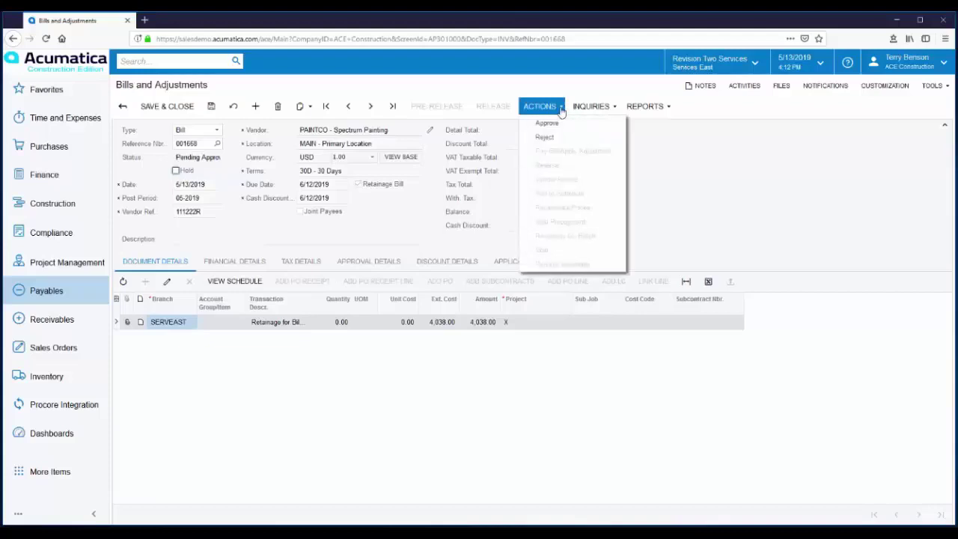
pyautogui.click(554, 123)
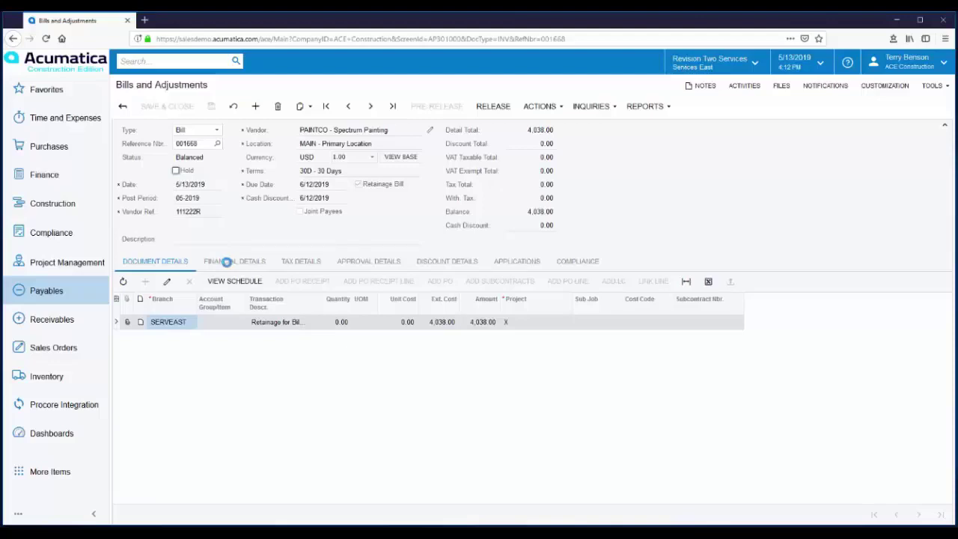
# Step: Examine the journal entries in the GL batch linked to the retainage bill, and close them
pyautogui.click(227, 262)
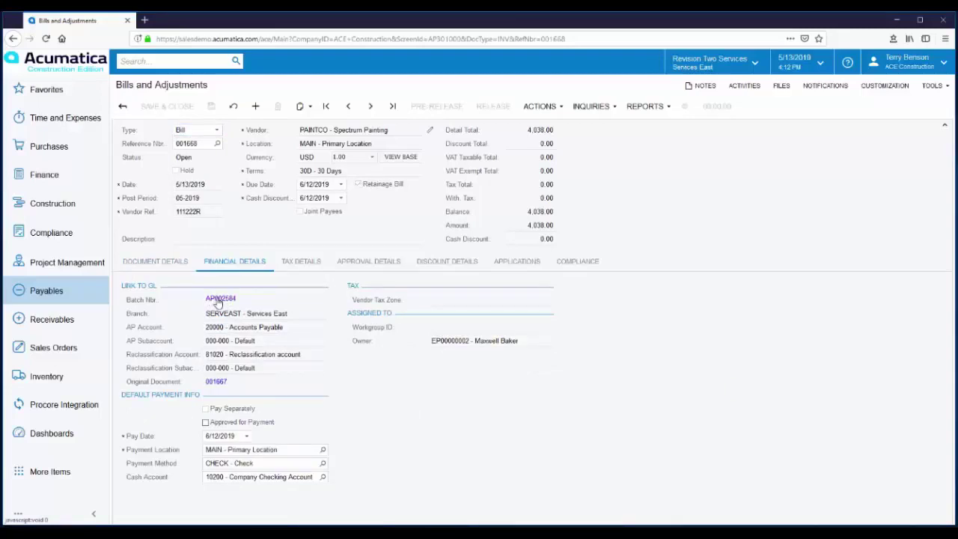
pyautogui.click(220, 299)
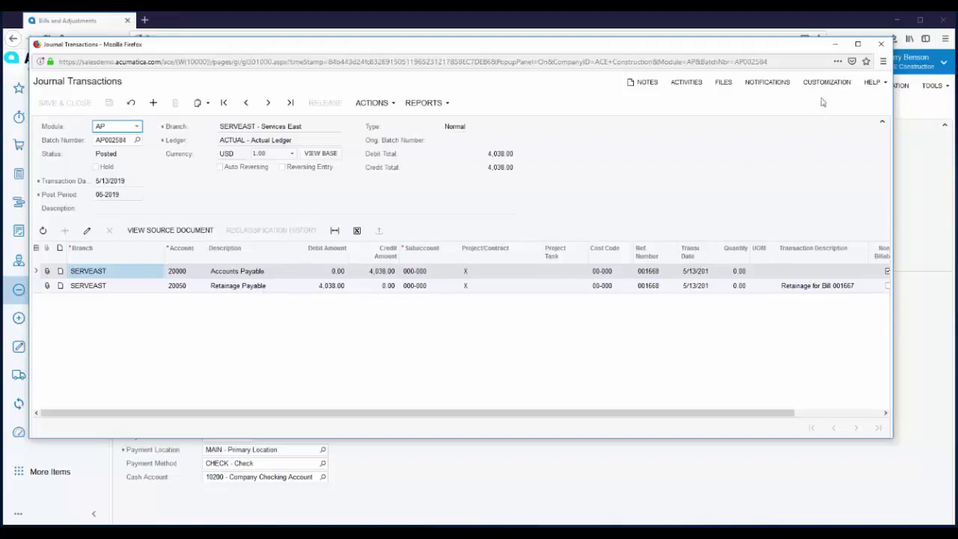
pyautogui.click(881, 44)
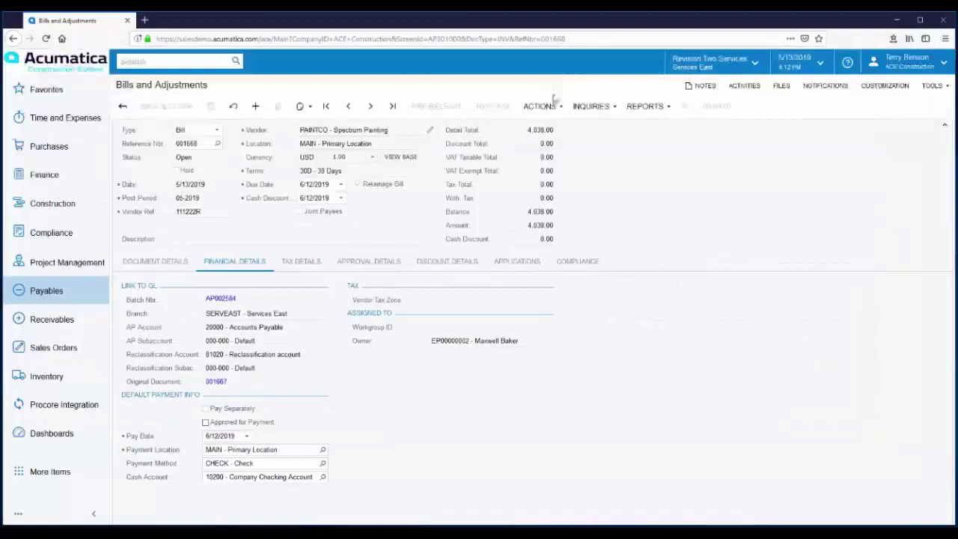
# Step: Return to the original Spectrum Painting bill and check its retainage amounts and linked retainage bill
pyautogui.click(348, 105)
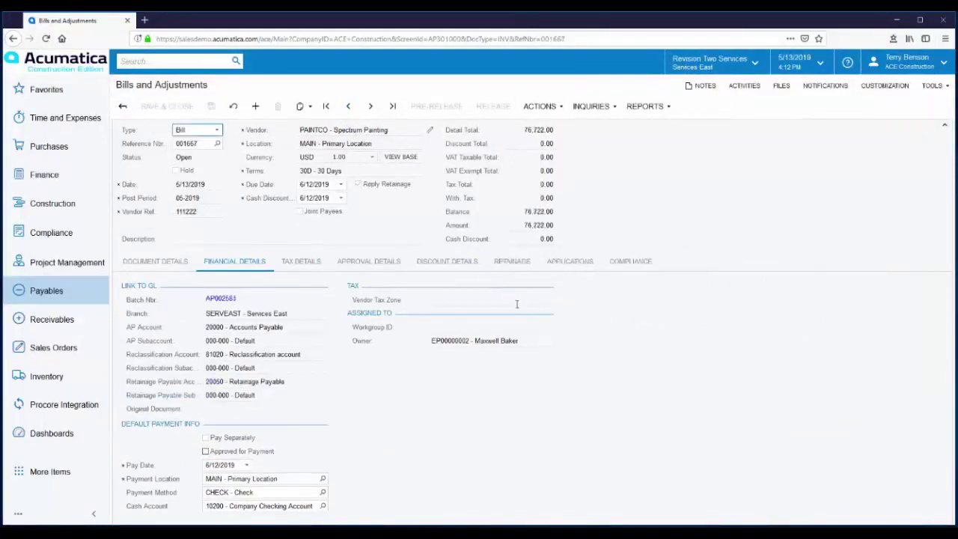
pyautogui.click(511, 262)
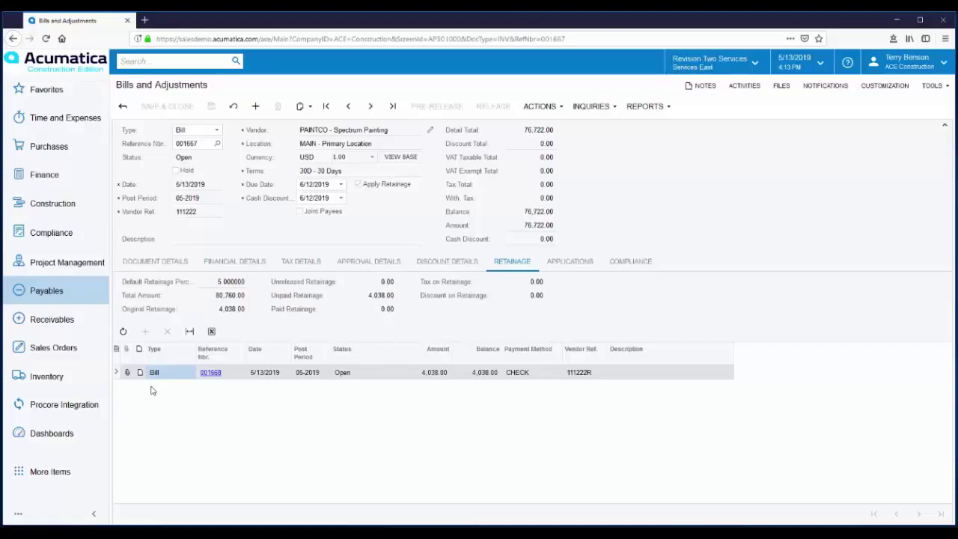
# Step: Run the AP Retainage Register report for branch SERVEAST with the from period set to 01-2019
pyautogui.click(43, 91)
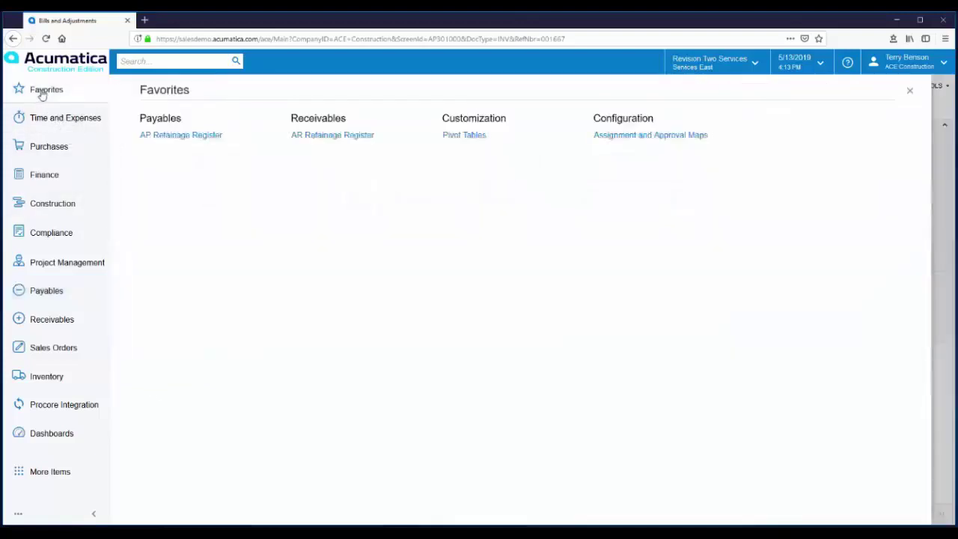
pyautogui.click(179, 137)
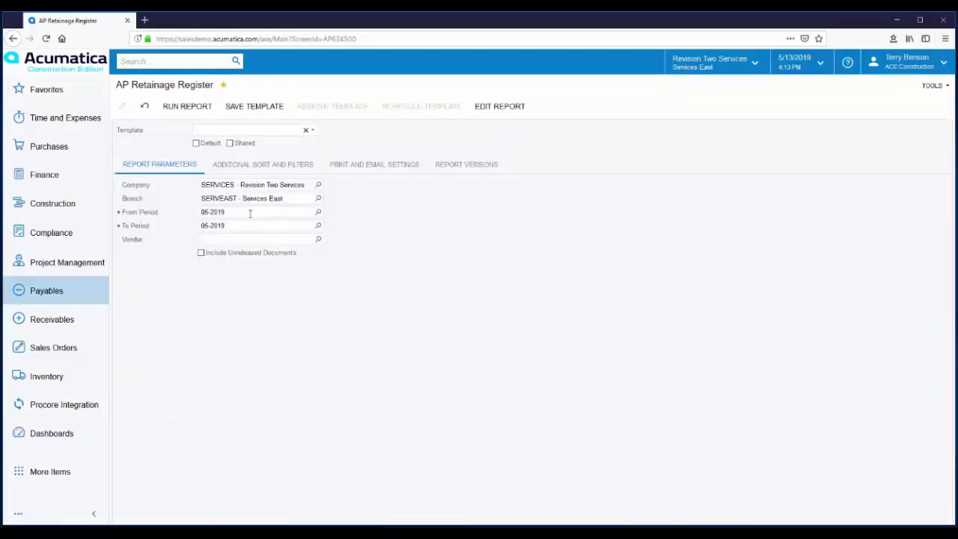
pyautogui.click(318, 211)
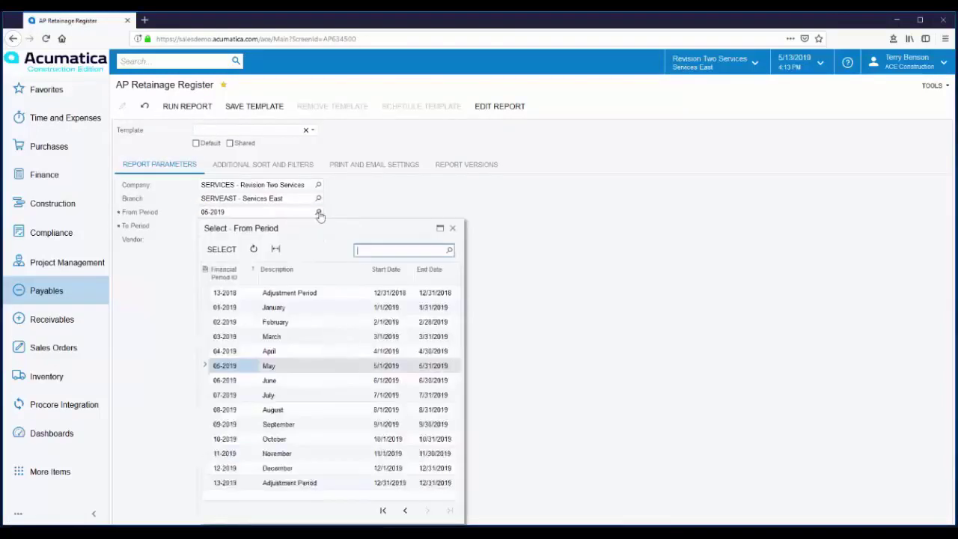
pyautogui.doubleClick(226, 308)
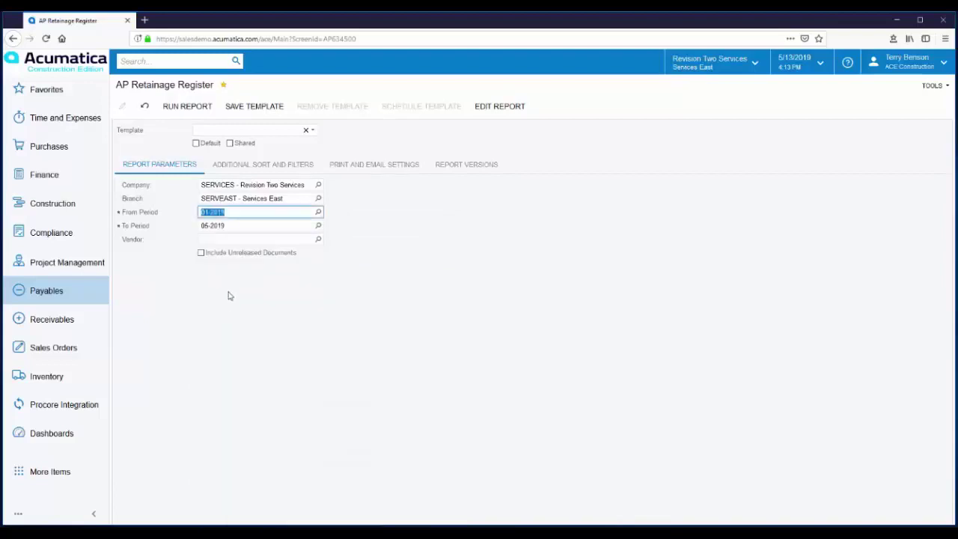
pyautogui.click(180, 109)
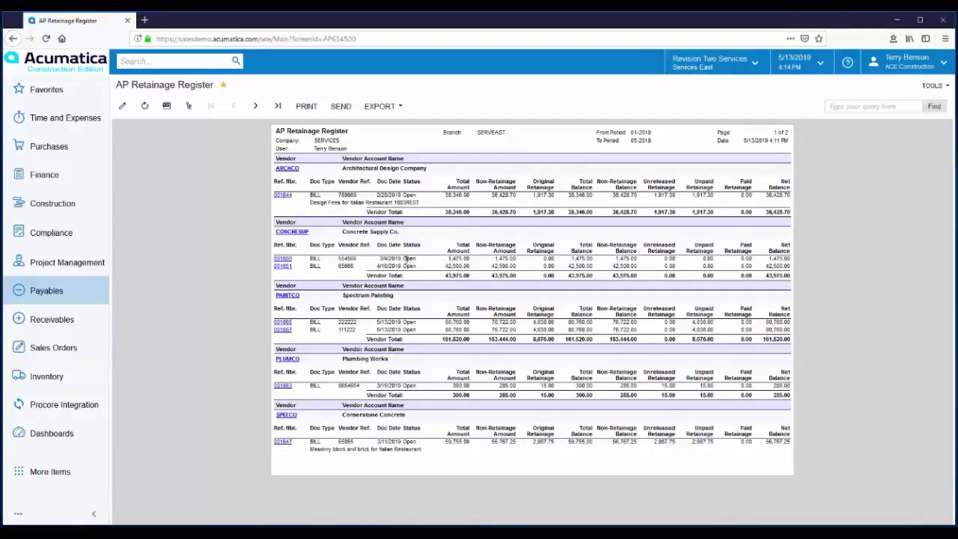
# Step: Open the Flager Custom Home project (1006HBCUS) and check the retainage settings of its customer and of the project
pyautogui.click(56, 208)
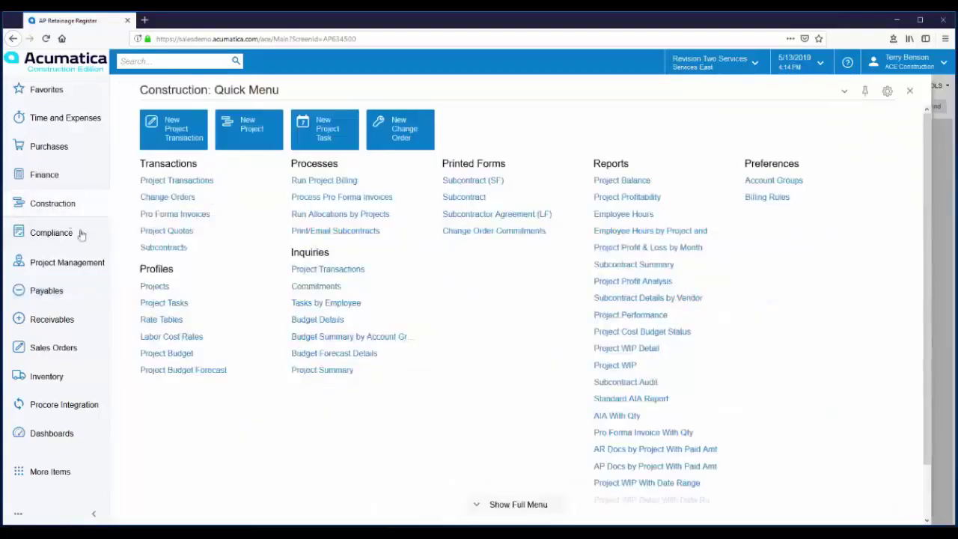
pyautogui.click(155, 287)
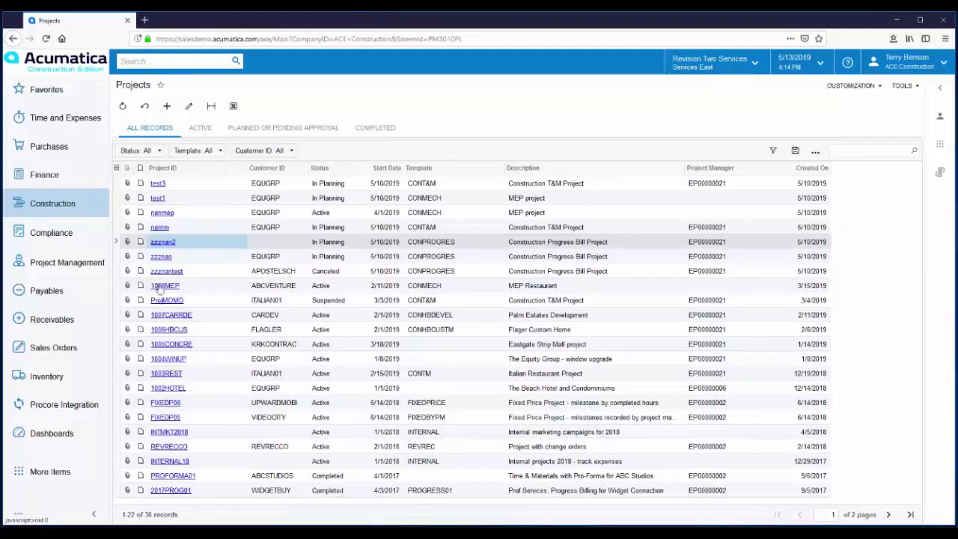
pyautogui.click(171, 330)
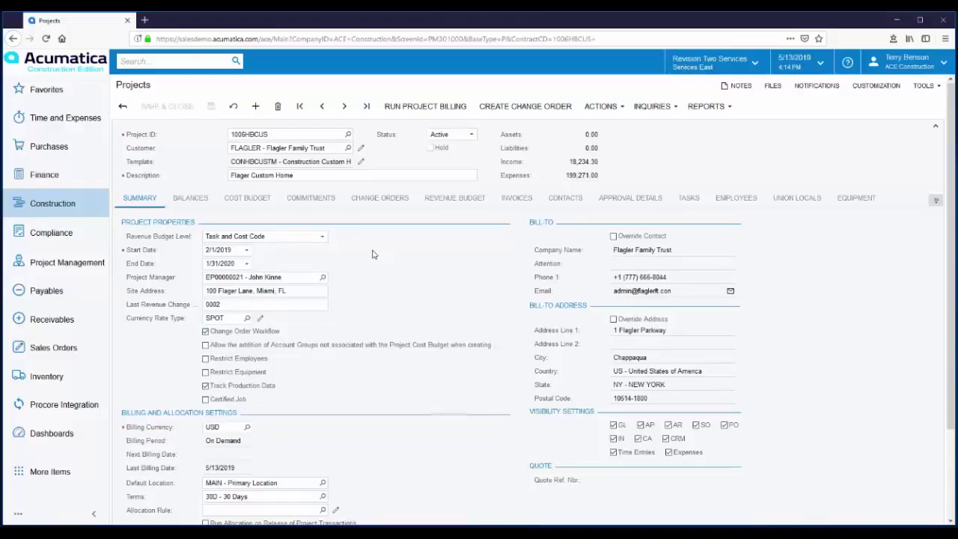
pyautogui.scroll(-3, 374, 257)
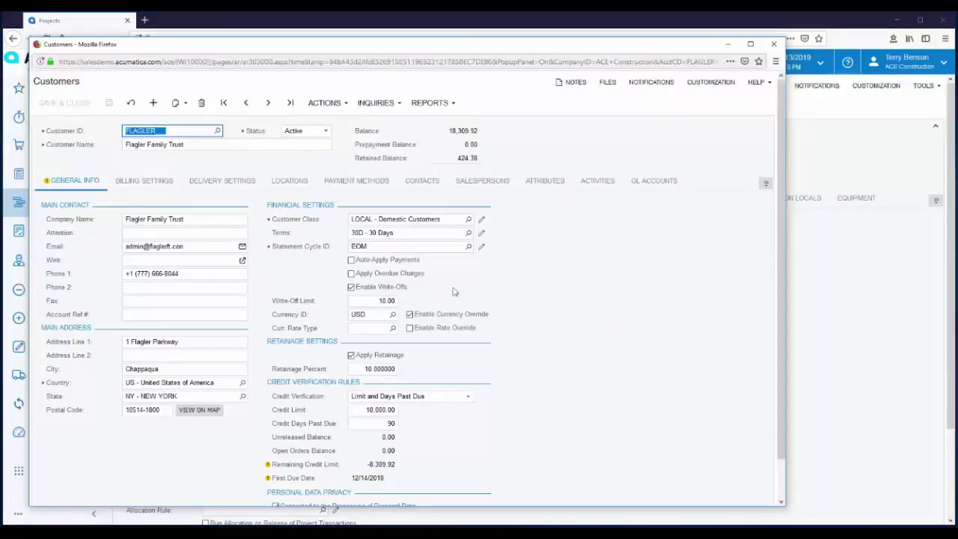
pyautogui.click(773, 44)
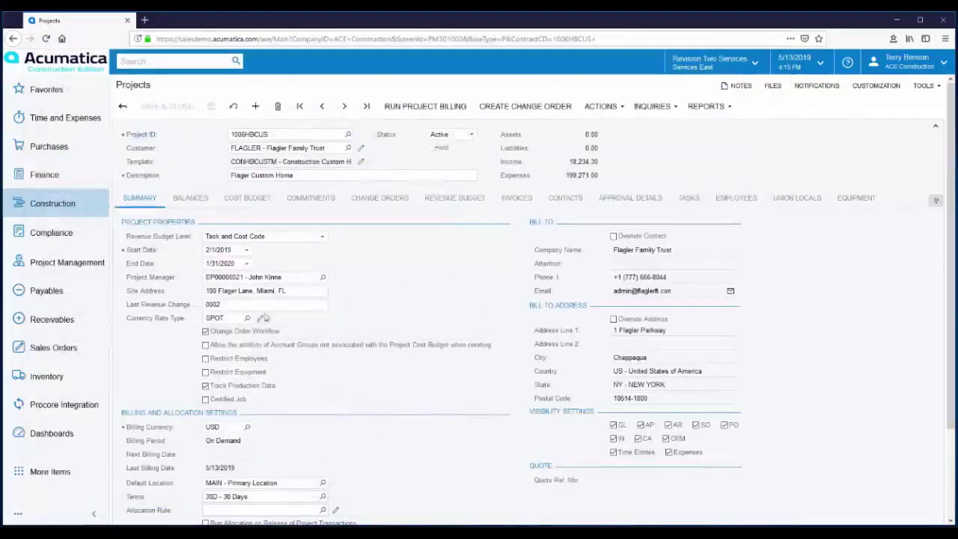
pyautogui.scroll(-3, 342, 418)
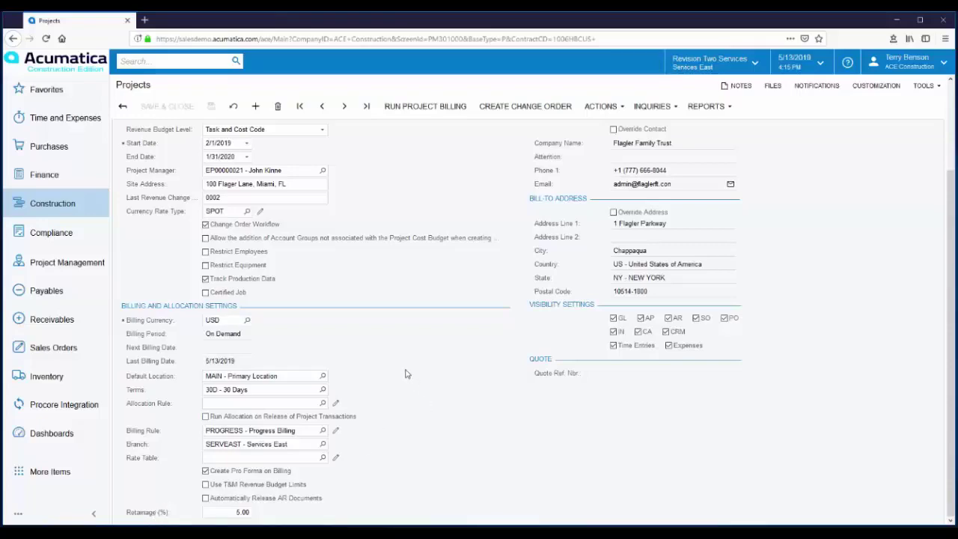
# Step: Review the project's revenue budget, run its billing, and release the pro forma invoice after taking it off hold
pyautogui.scroll(3, 408, 378)
pyautogui.click(454, 199)
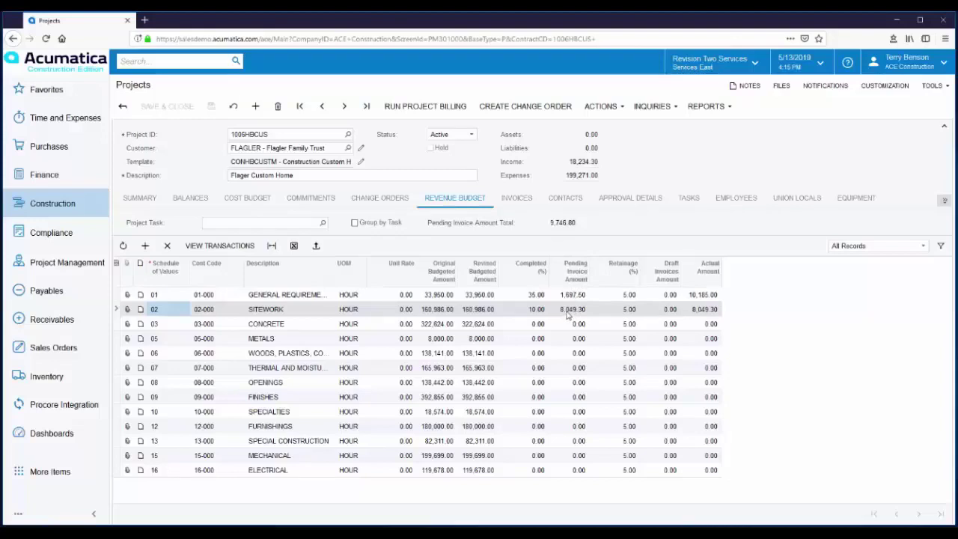
pyautogui.click(420, 110)
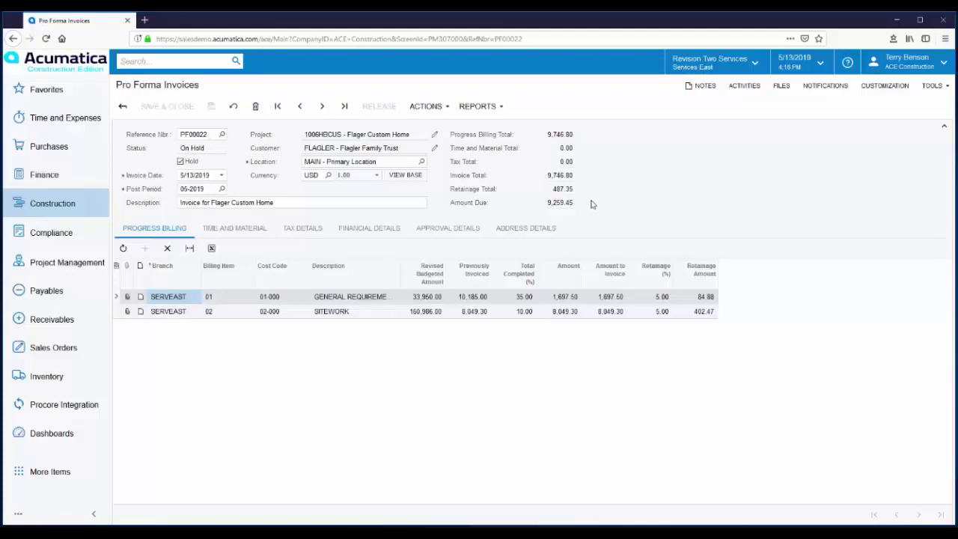
pyautogui.click(181, 162)
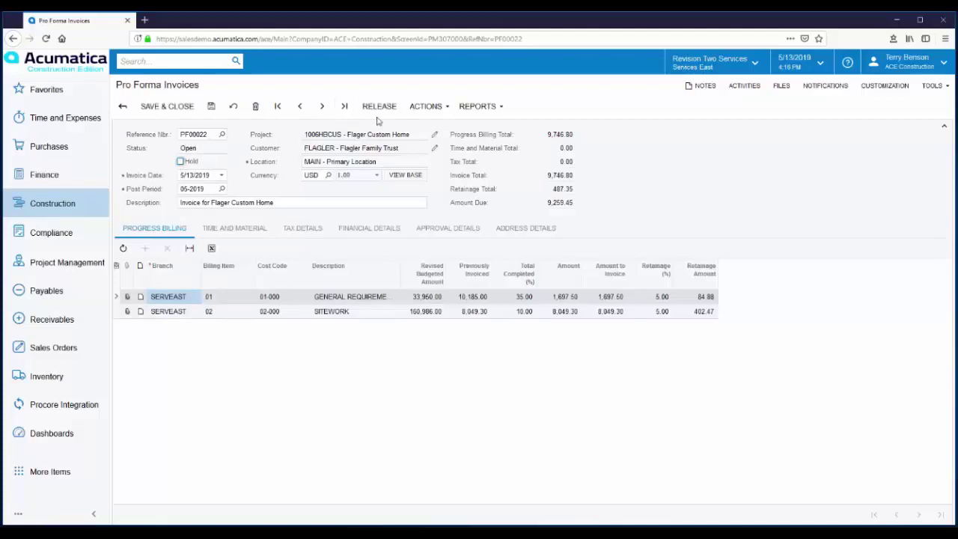
pyautogui.click(379, 109)
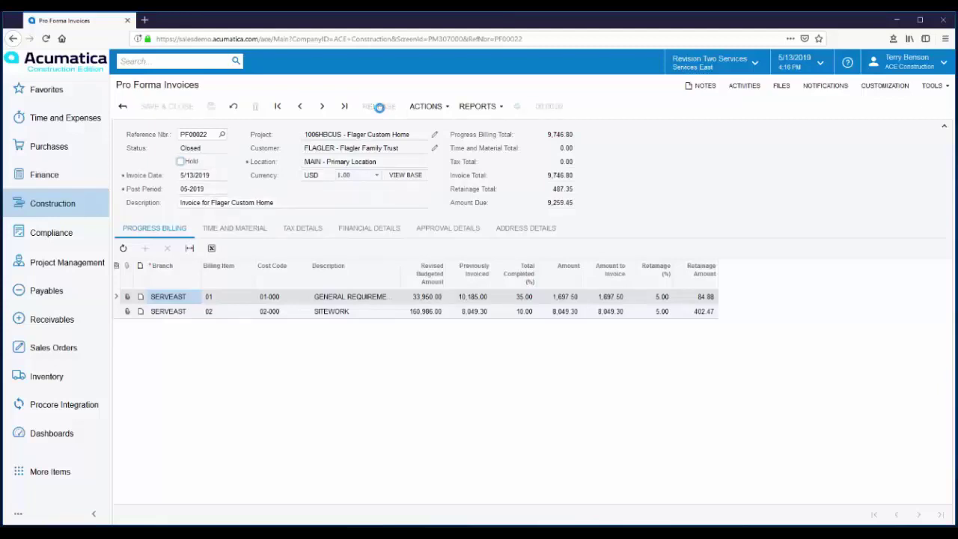
# Step: Open the AR invoice linked to the pro forma invoice and release it
pyautogui.click(356, 231)
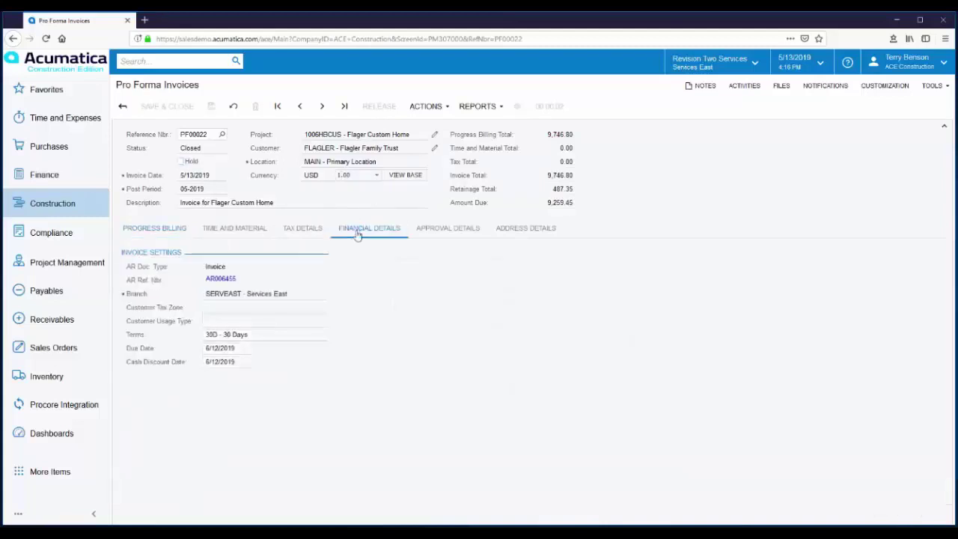
pyautogui.click(210, 279)
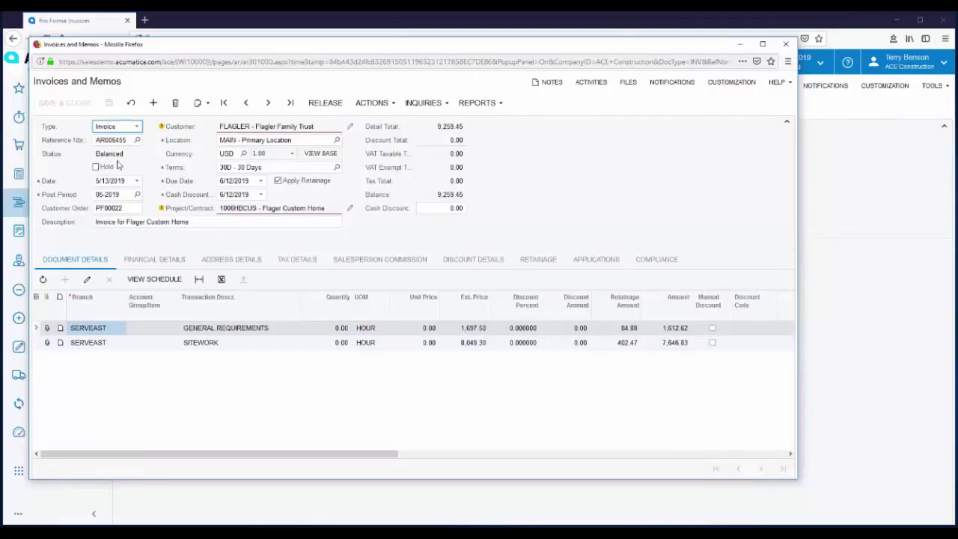
pyautogui.click(323, 107)
# Step: Examine the GL batch linked to the AR invoice and check the invoice's retainage amounts
pyautogui.click(154, 262)
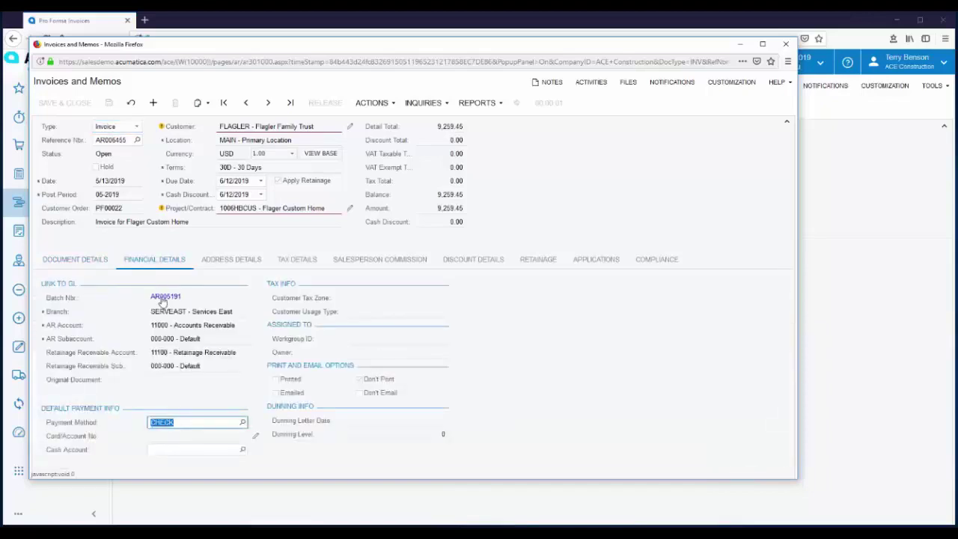
pyautogui.click(161, 297)
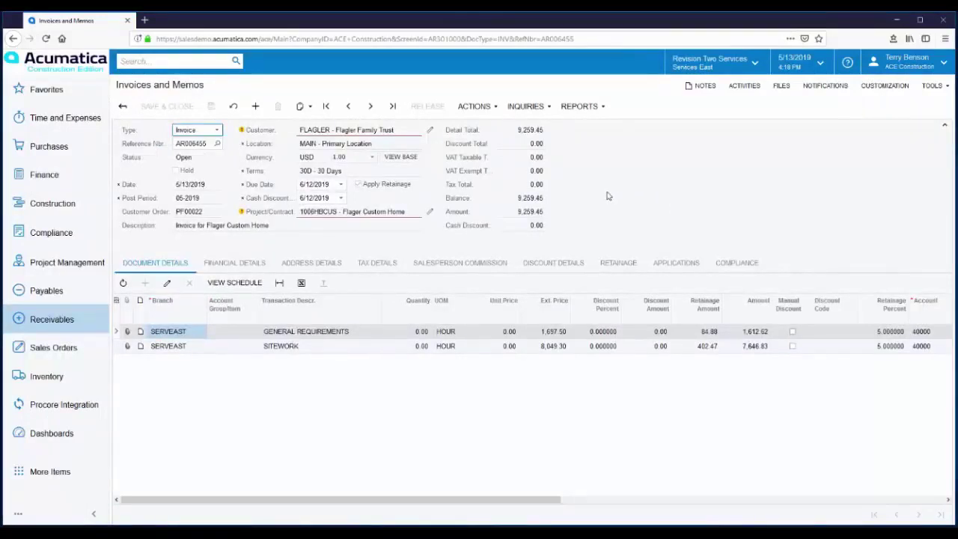
pyautogui.click(614, 266)
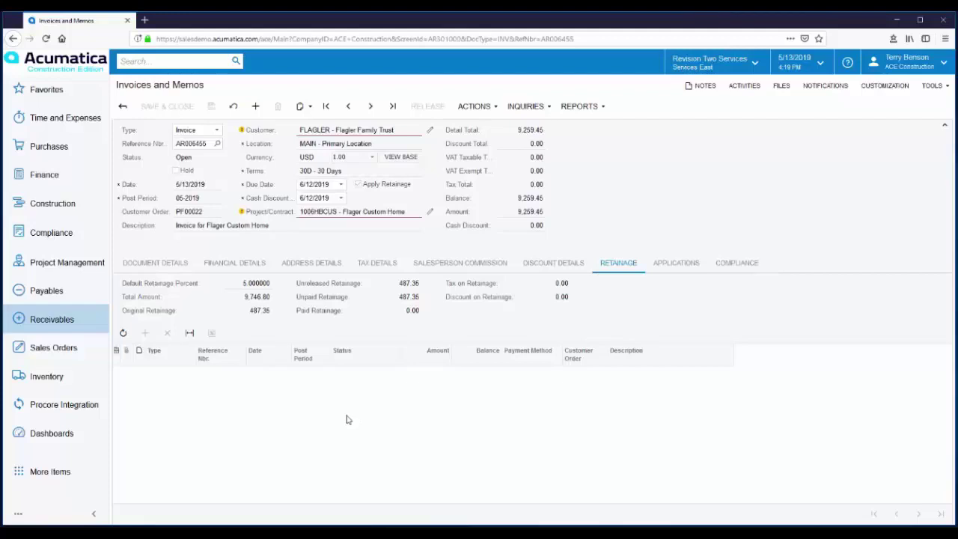
# Step: Release 100 percent of the AR invoice's retainage and release the retainage invoice
pyautogui.click(479, 106)
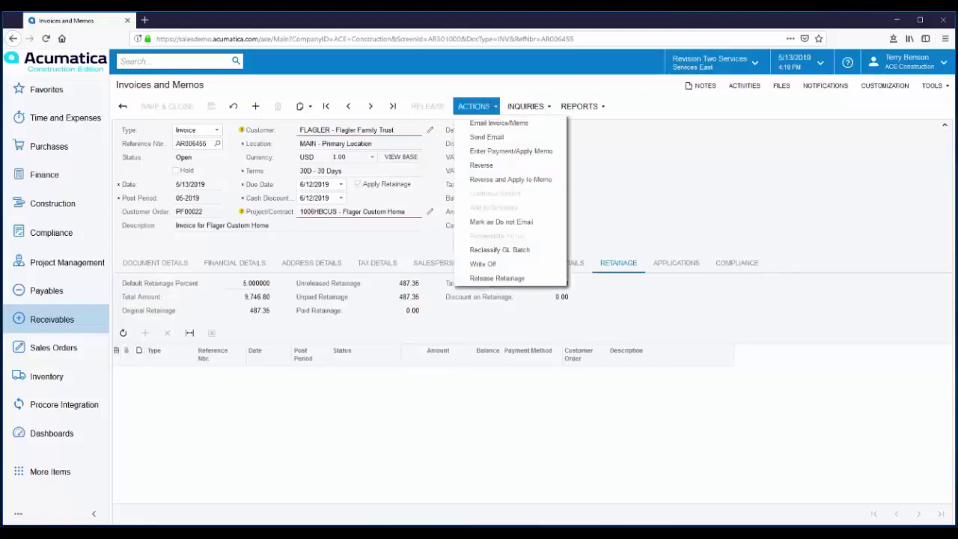
pyautogui.click(485, 278)
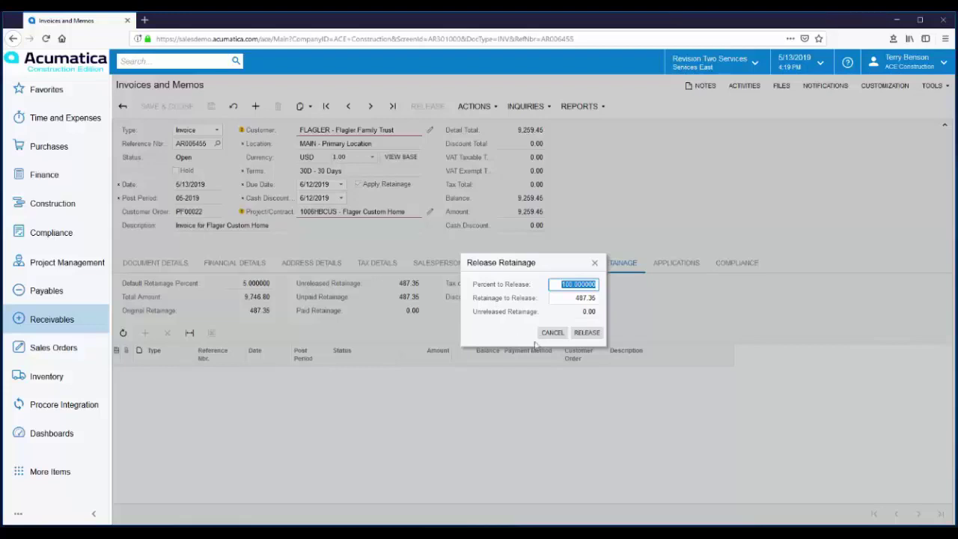
pyautogui.click(588, 337)
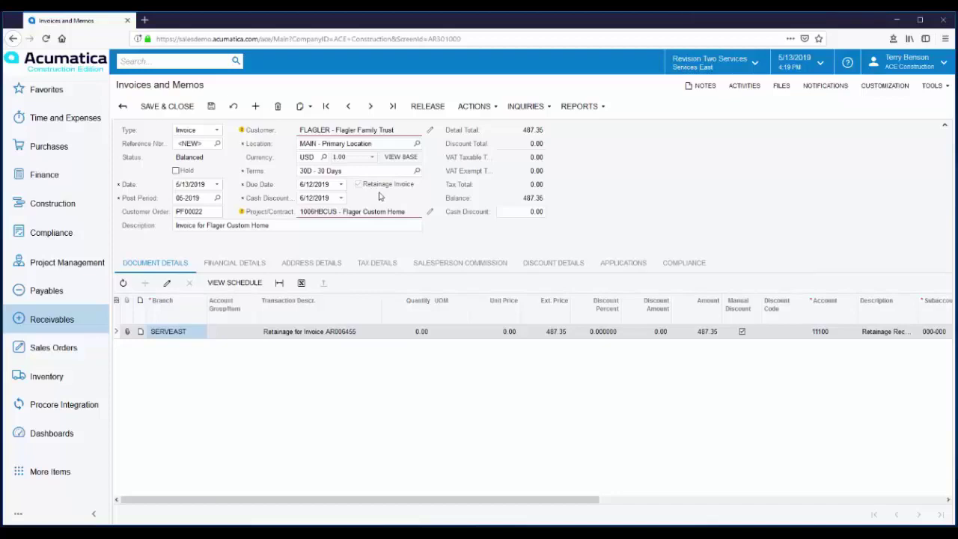
pyautogui.click(425, 110)
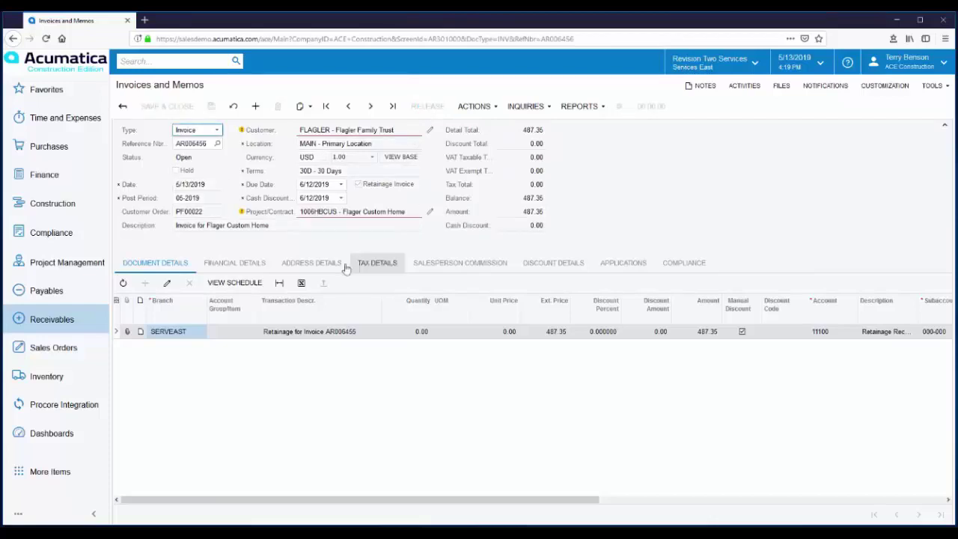
# Step: Examine the GL batch linked to the retainage invoice, and check the retainage details on the original AR invoice
pyautogui.click(233, 266)
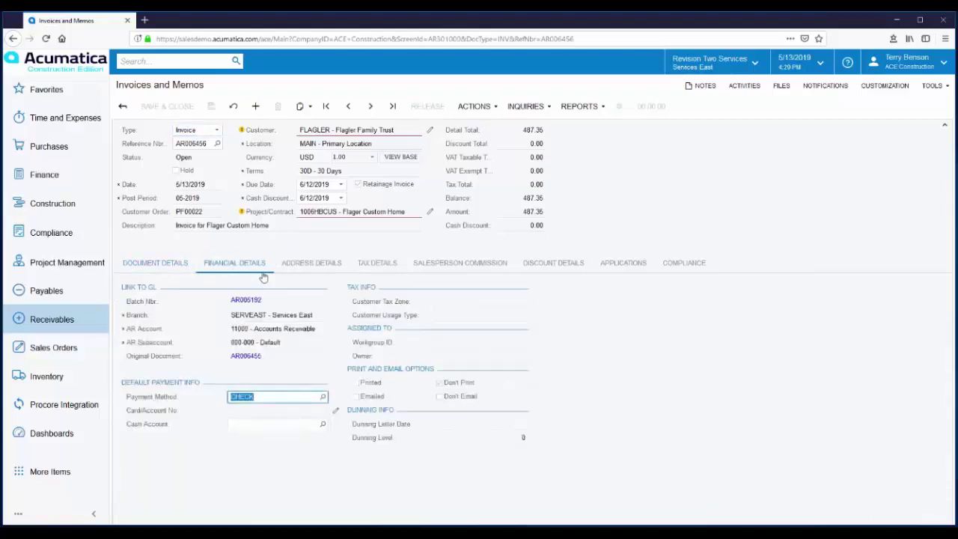
pyautogui.click(240, 301)
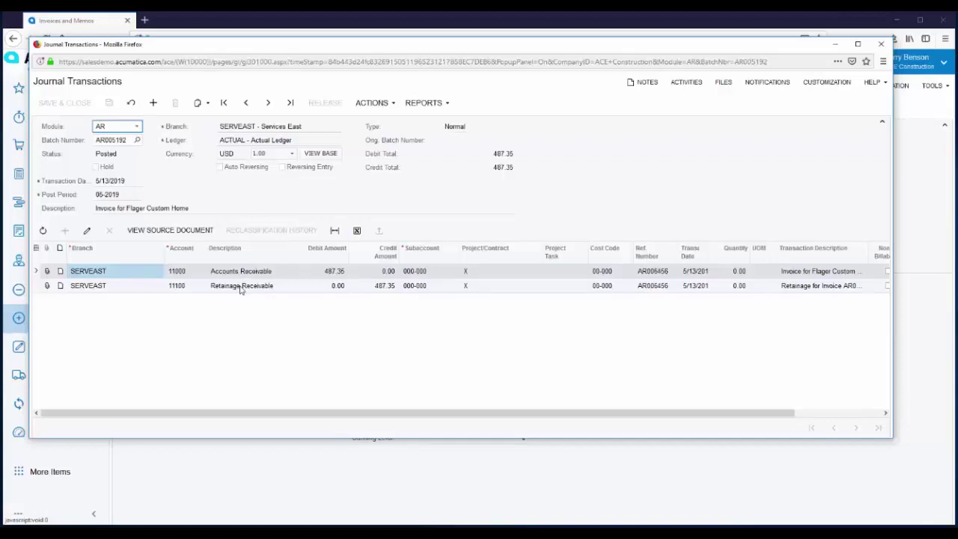
pyautogui.click(882, 47)
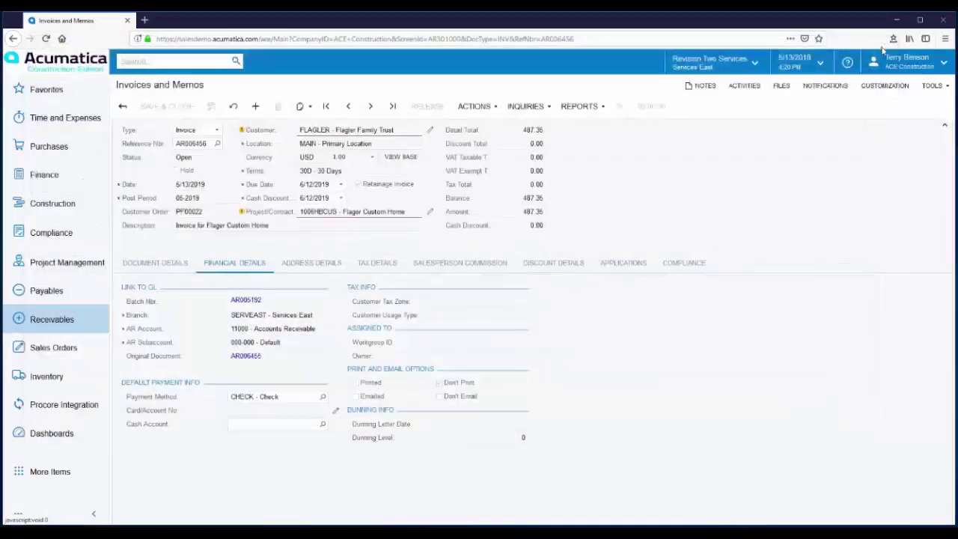
pyautogui.click(348, 105)
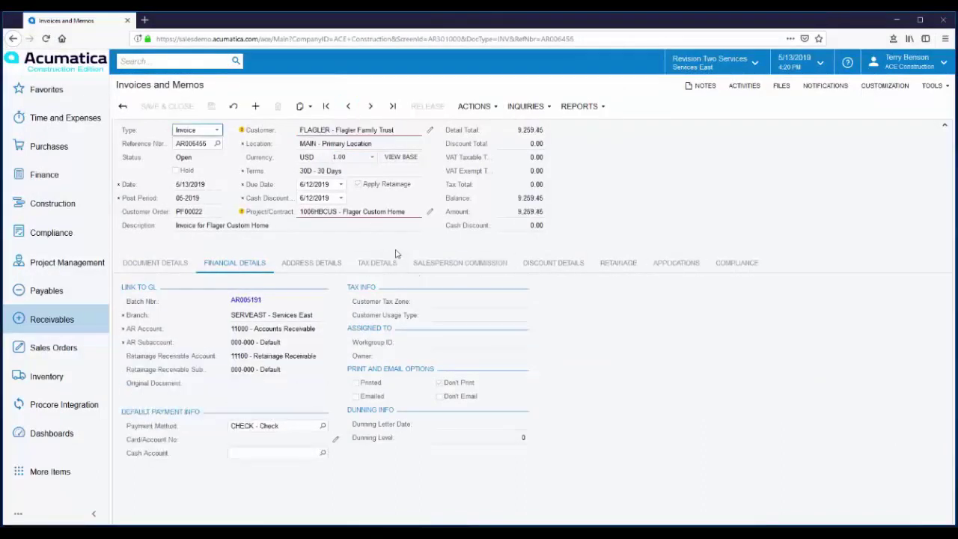
pyautogui.click(618, 263)
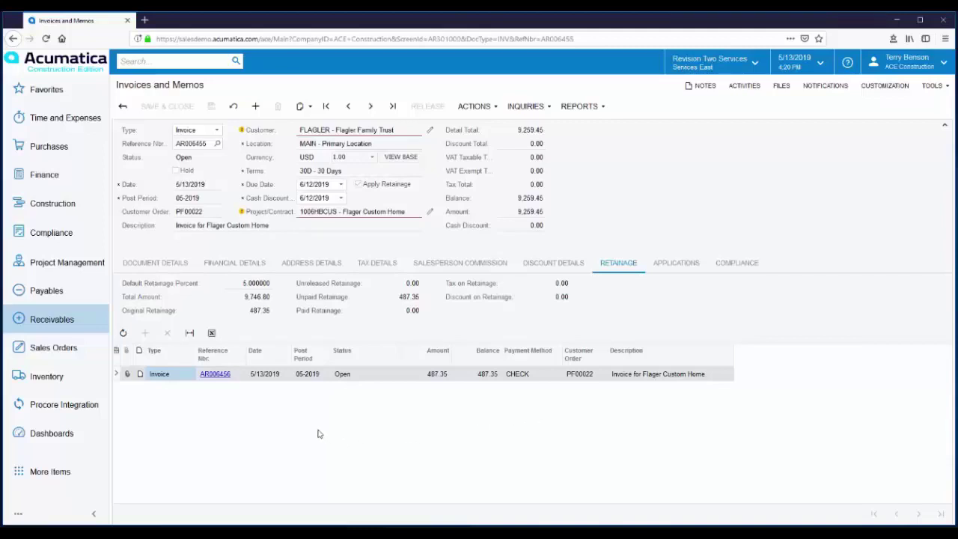
# Step: Run the AP Retainage Register again for branch SERVEAST, setting the from period to 01-2019
pyautogui.click(45, 91)
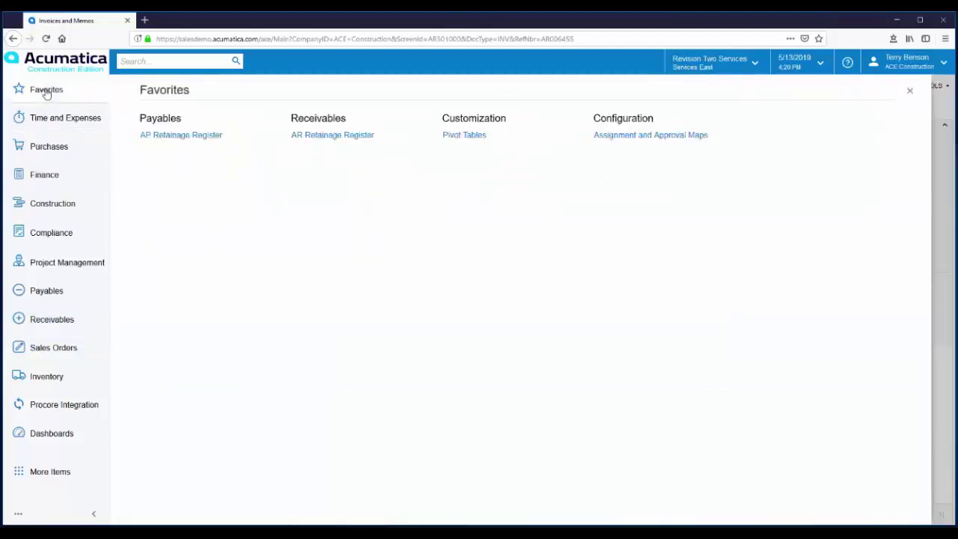
pyautogui.click(166, 137)
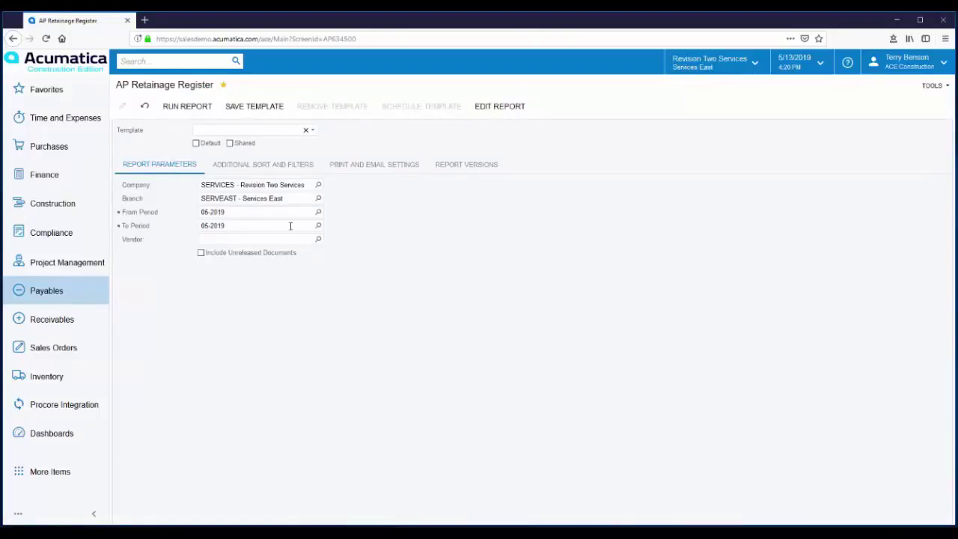
pyautogui.click(318, 213)
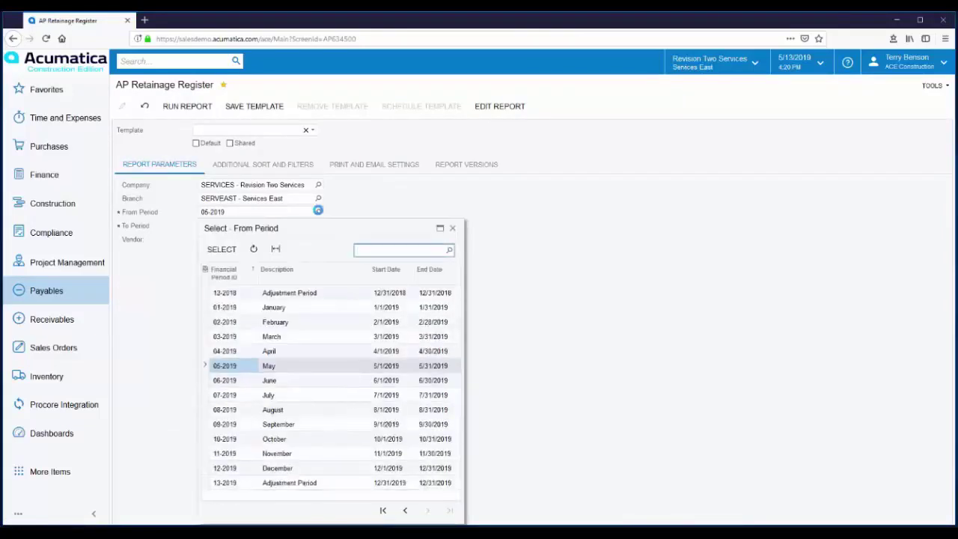
pyautogui.doubleClick(277, 309)
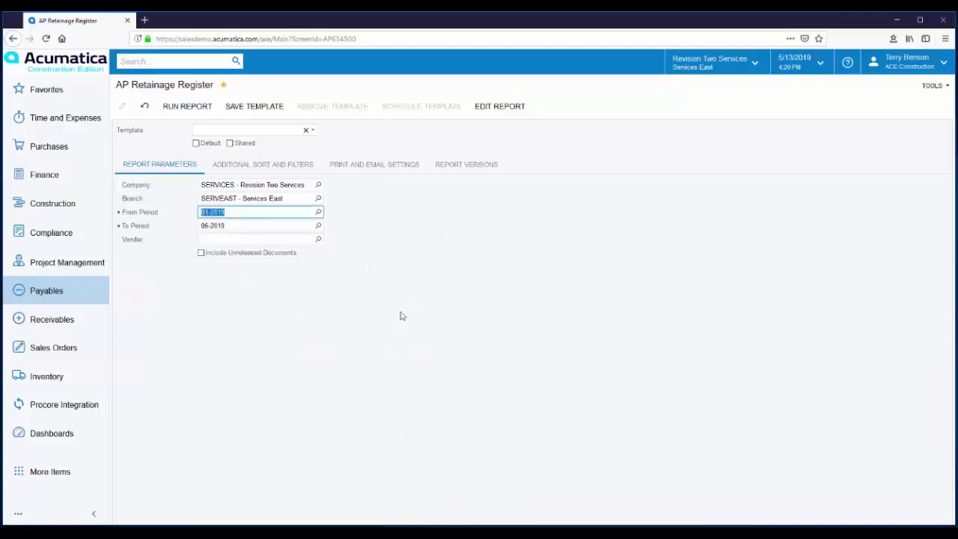
pyautogui.click(179, 109)
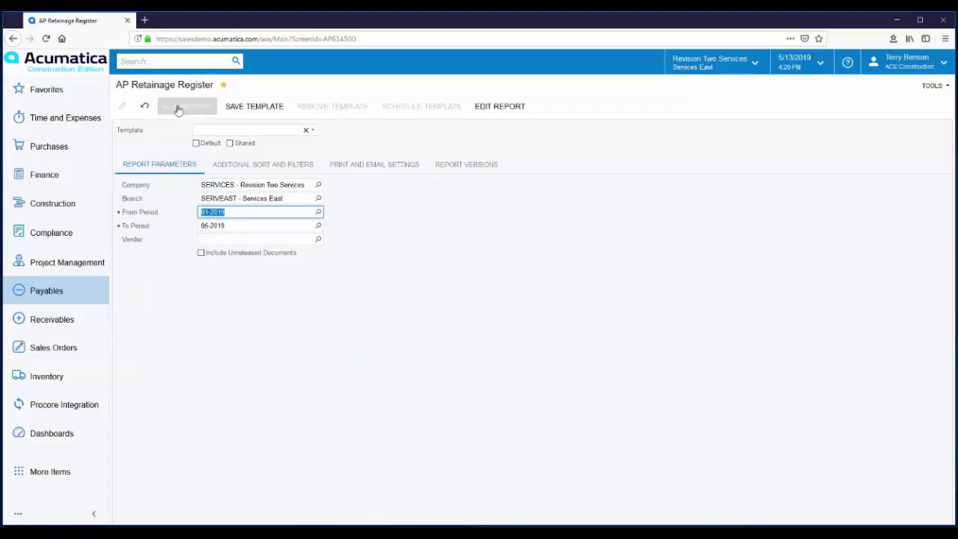